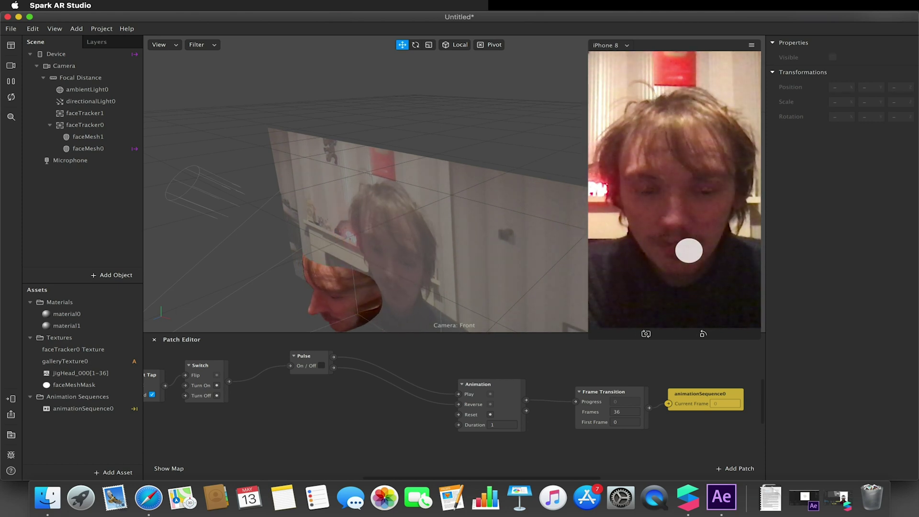
# Step: Review the existing project's platform properties and tap the face to test the jigsaw hole
pyautogui.click(98, 30)
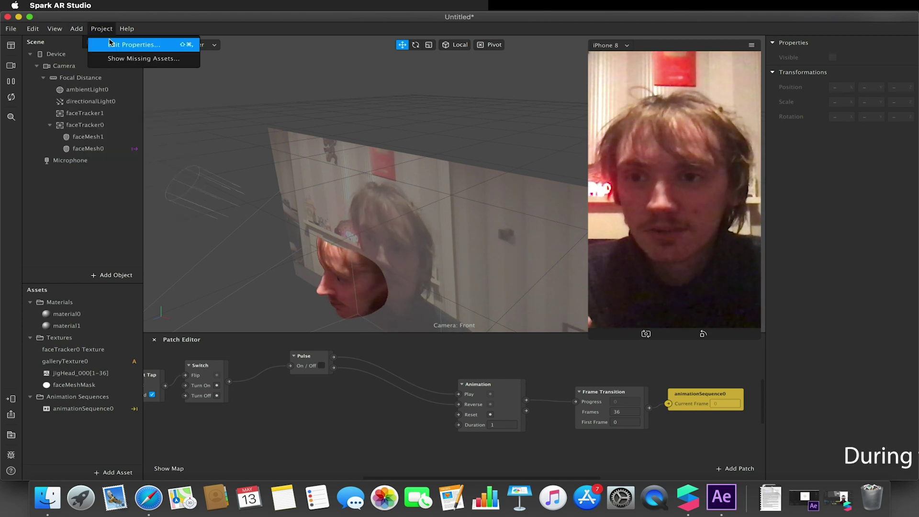
pyautogui.click(124, 41)
pyautogui.click(627, 354)
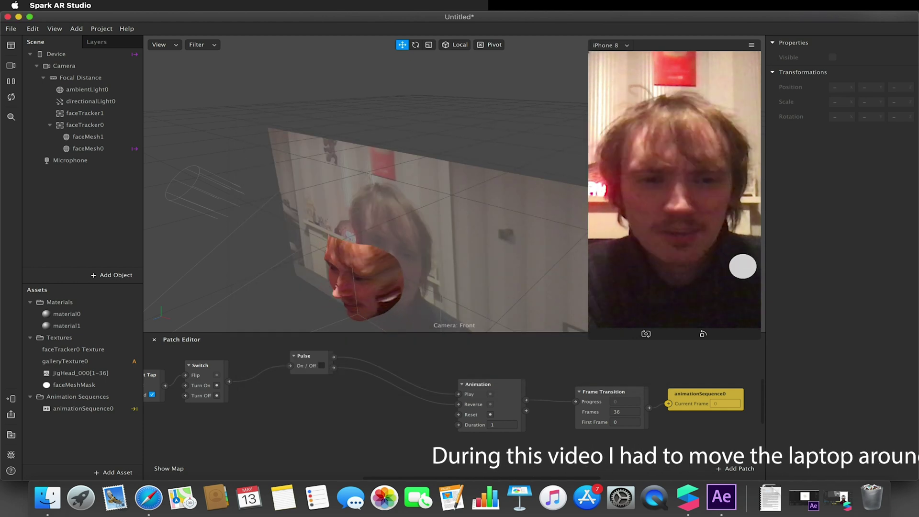
pyautogui.click(666, 208)
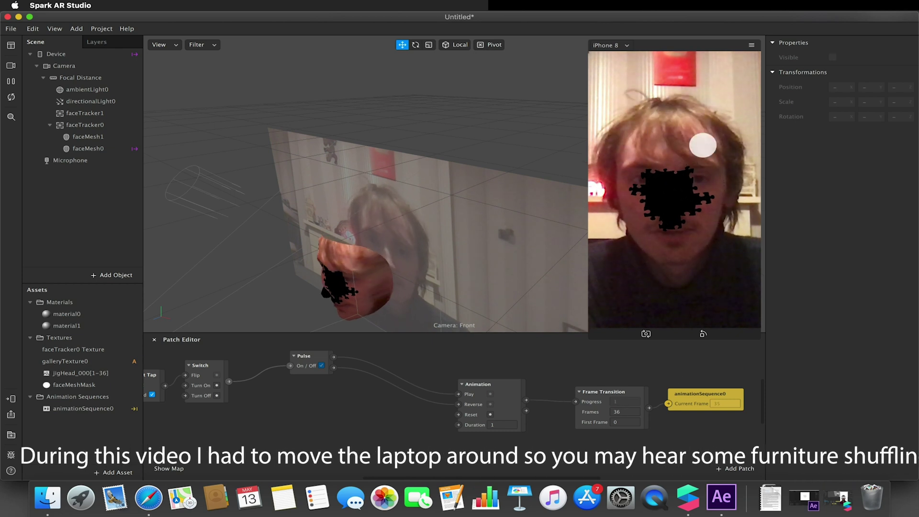
pyautogui.click(696, 222)
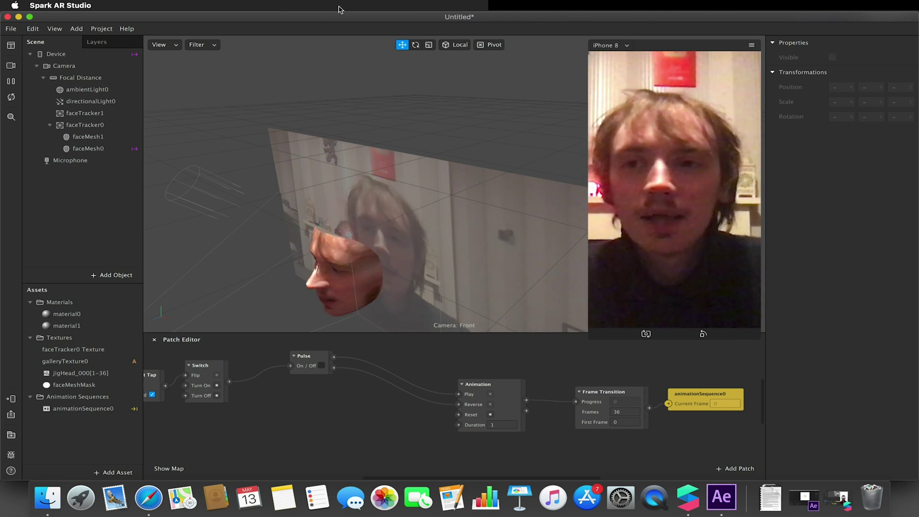
# Step: Create a new empty Spark AR project
pyautogui.click(11, 29)
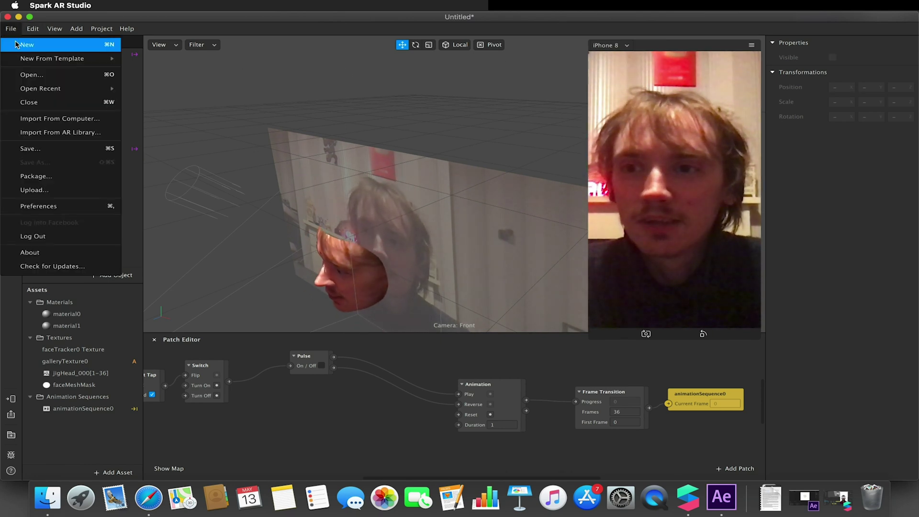
pyautogui.click(26, 45)
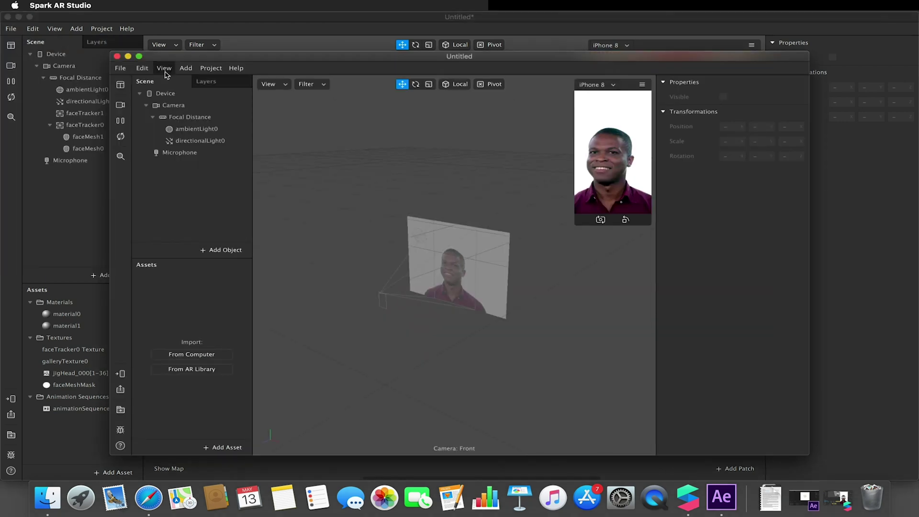
pyautogui.click(117, 56)
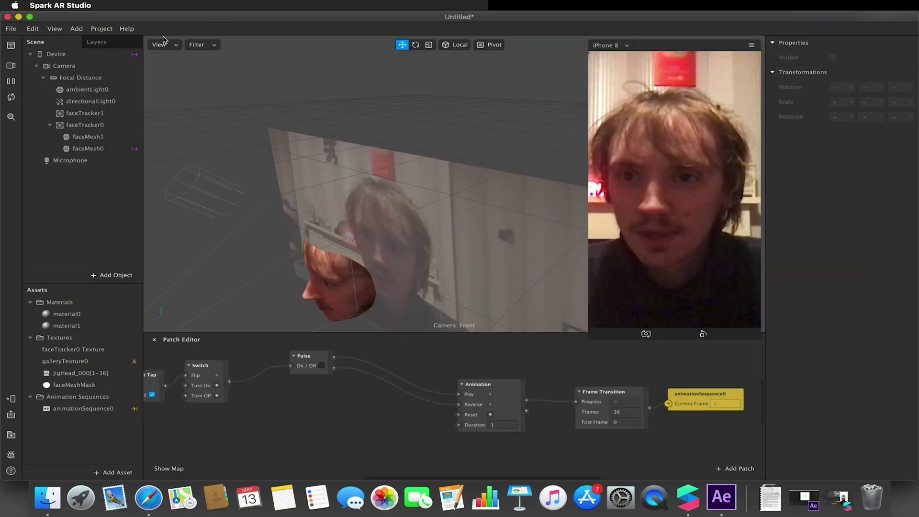
# Step: Preview a simulated face video instead of the webcam and maximise the Untitled window
pyautogui.click(10, 65)
pyautogui.click(43, 120)
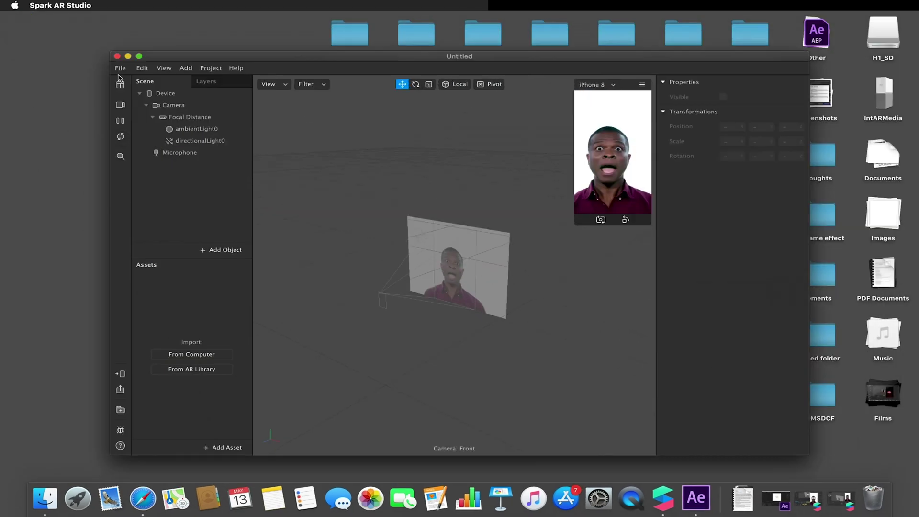
pyautogui.click(139, 57)
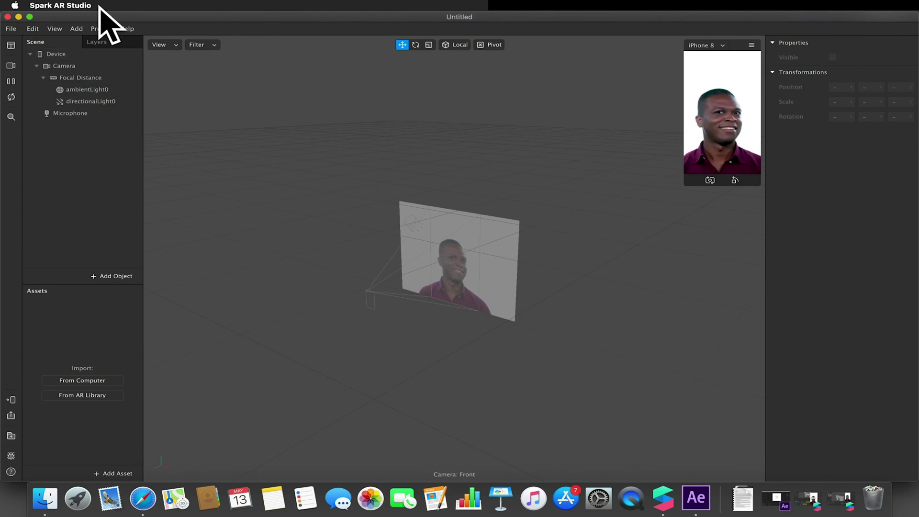
# Step: Keep Instagram as the only target platform in the project properties
pyautogui.click(98, 29)
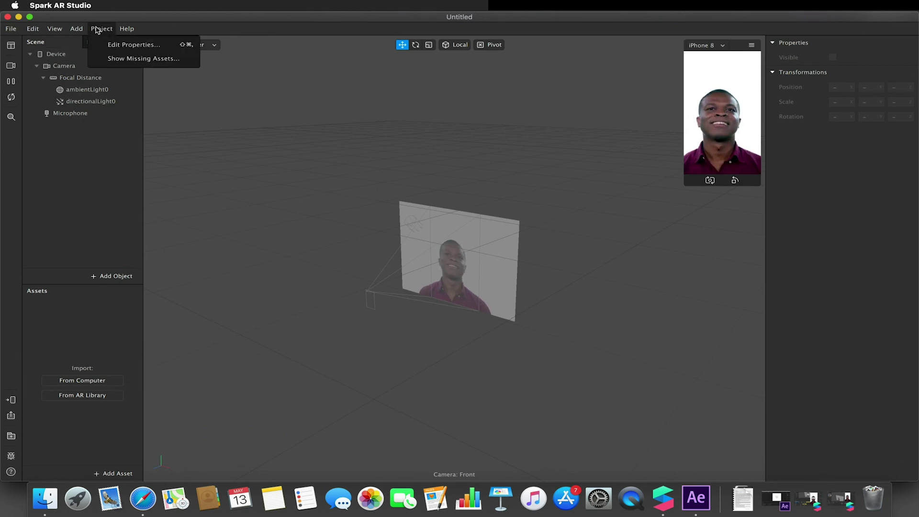
pyautogui.click(136, 45)
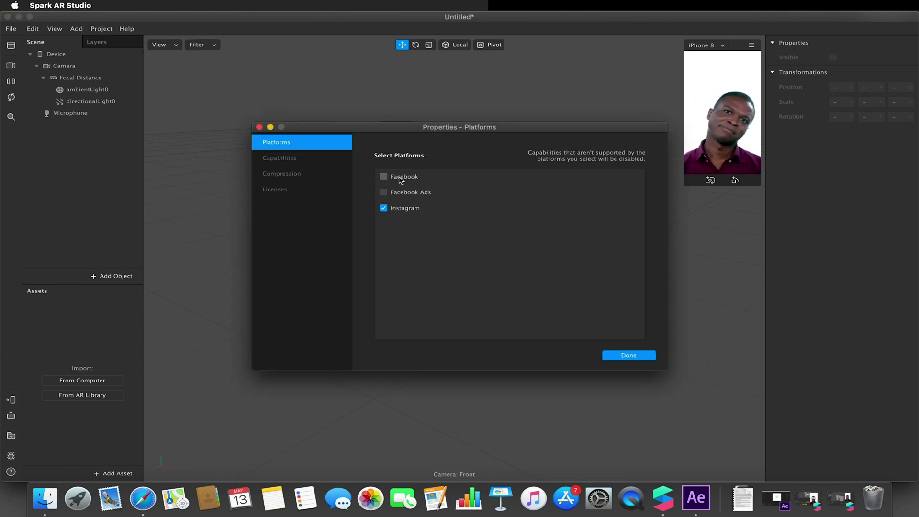
pyautogui.click(627, 355)
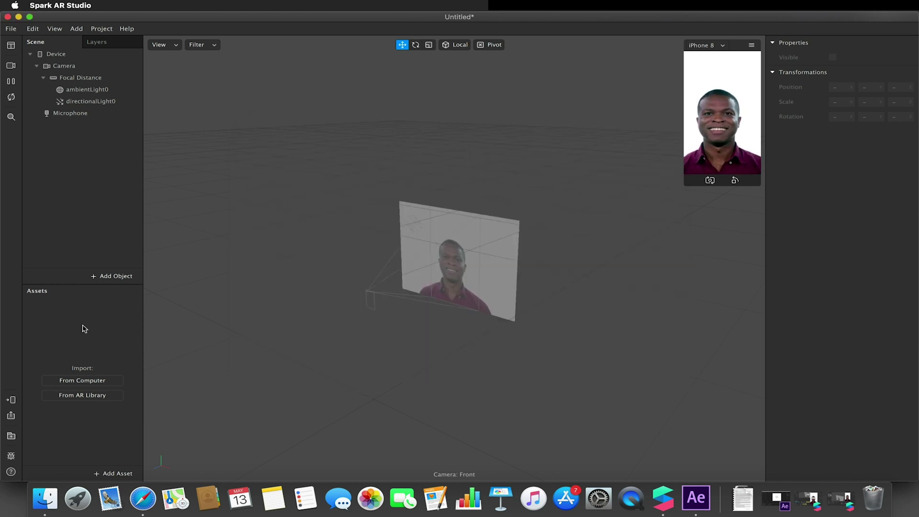
# Step: Add a gallery texture asset, keeping the default name galleryTexture0
pyautogui.click(102, 474)
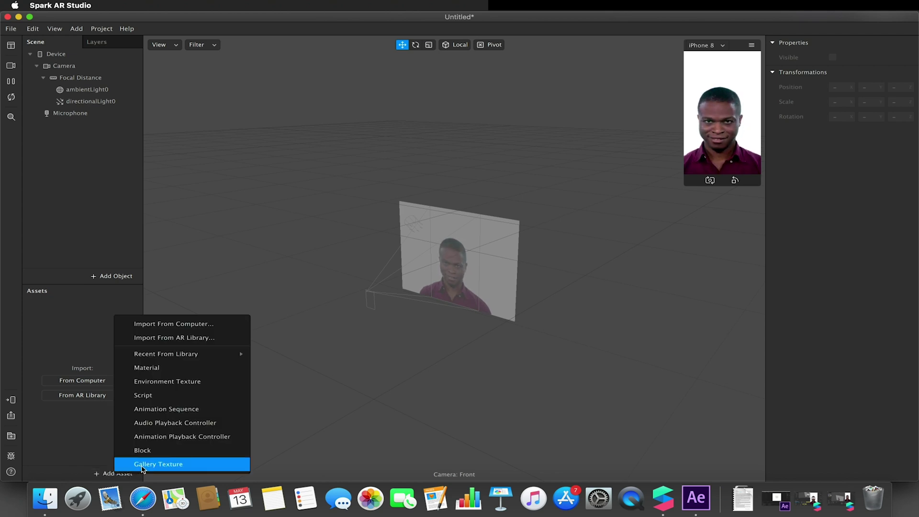
pyautogui.click(141, 464)
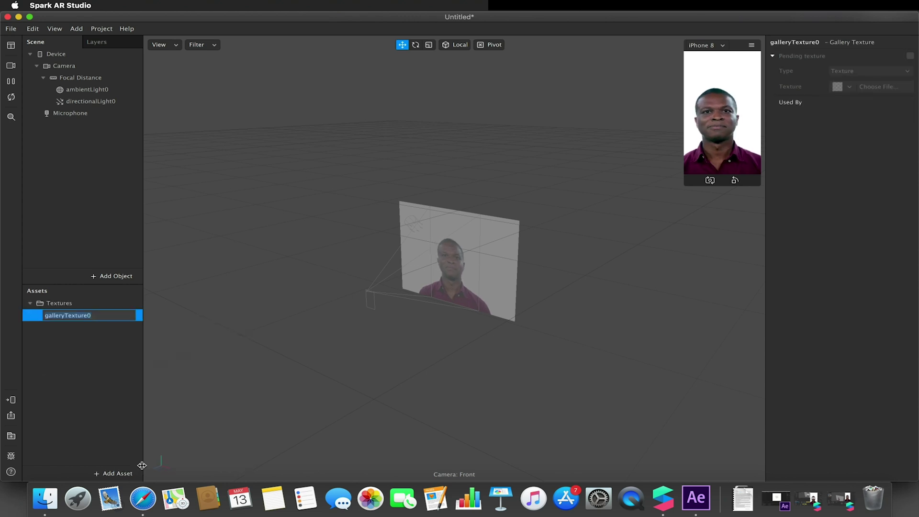
pyautogui.press('Right')
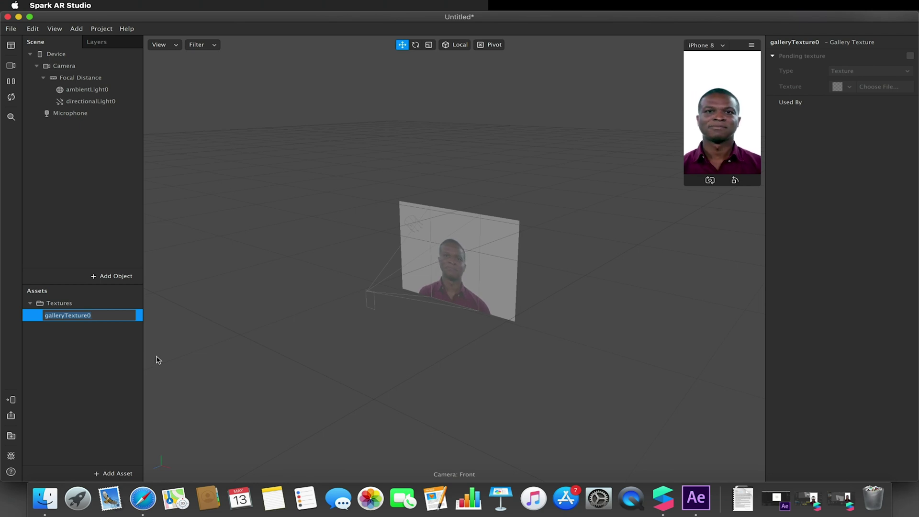
# Step: Enlarge the simulator preview by dragging its corner
pyautogui.click(120, 472)
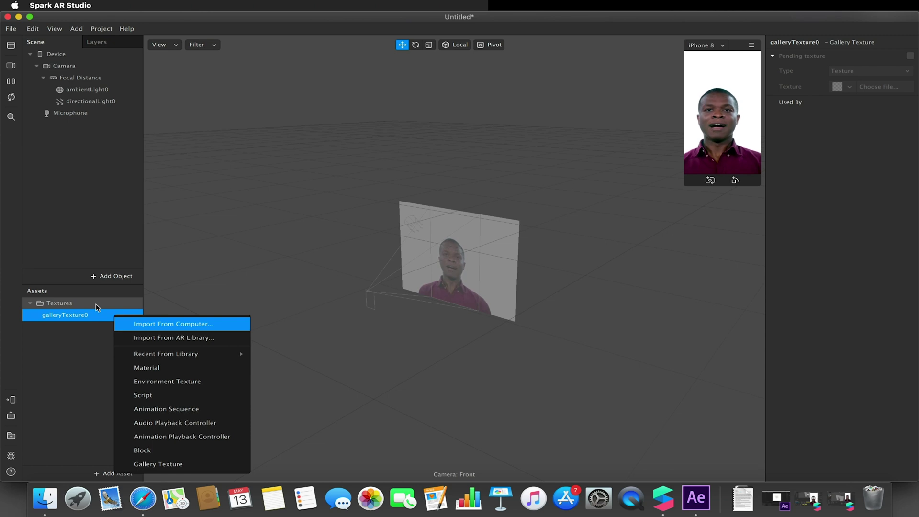
pyautogui.click(697, 103)
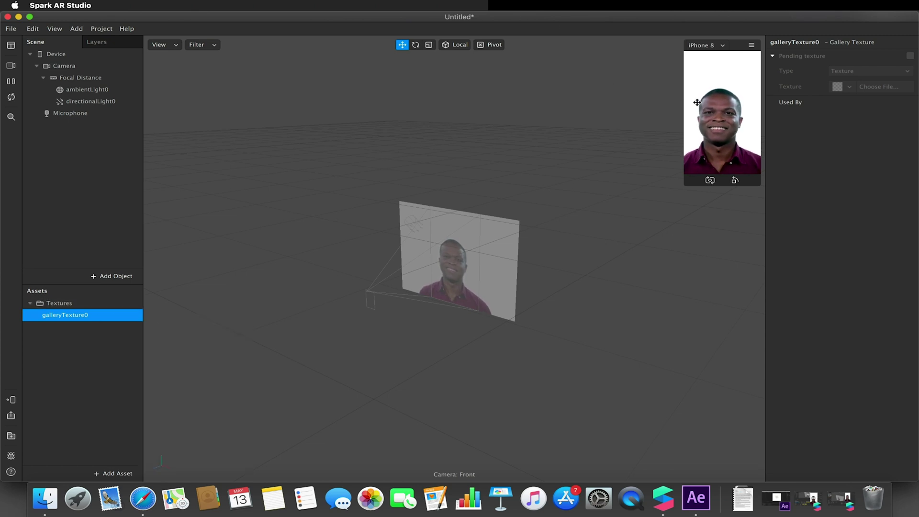
pyautogui.moveTo(687, 184); pyautogui.dragTo(641, 254)
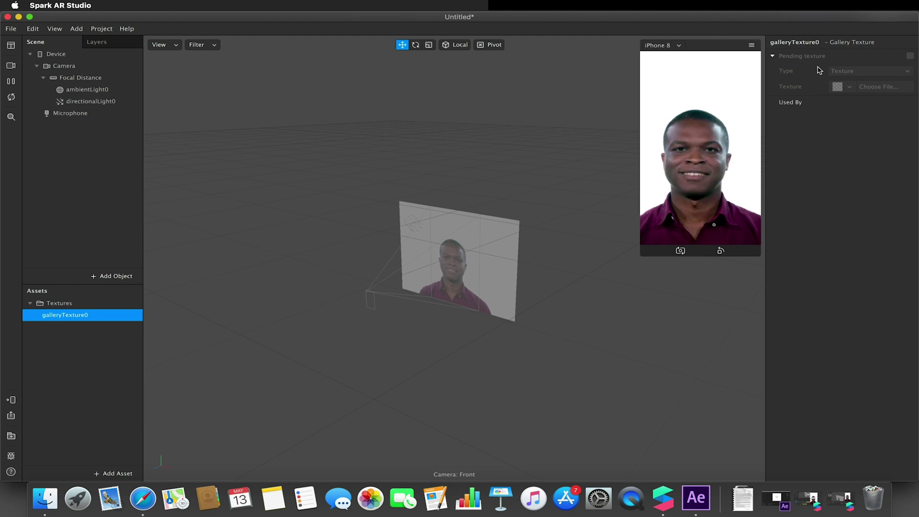
# Step: Enable galleryTexture0's pending texture and set its type to Color
pyautogui.click(909, 56)
pyautogui.click(849, 87)
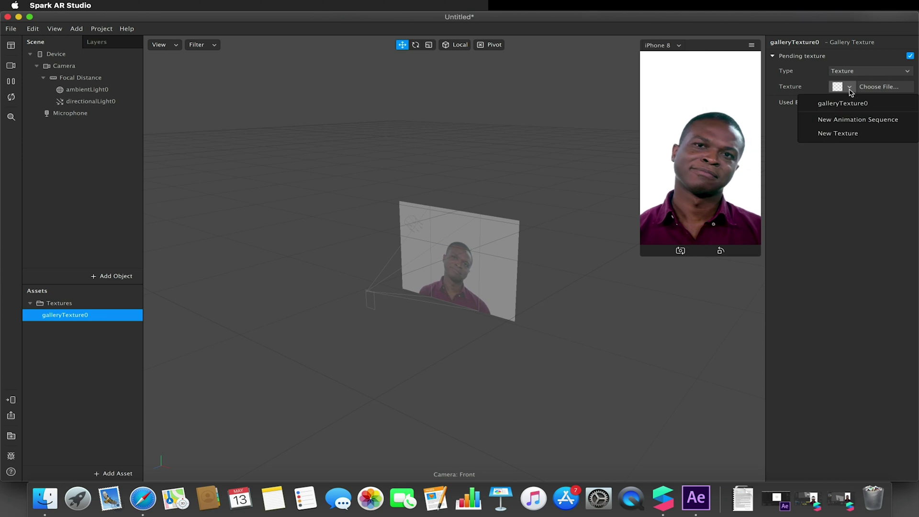
pyautogui.click(843, 72)
pyautogui.click(845, 72)
pyautogui.click(841, 83)
pyautogui.click(842, 71)
pyautogui.click(848, 82)
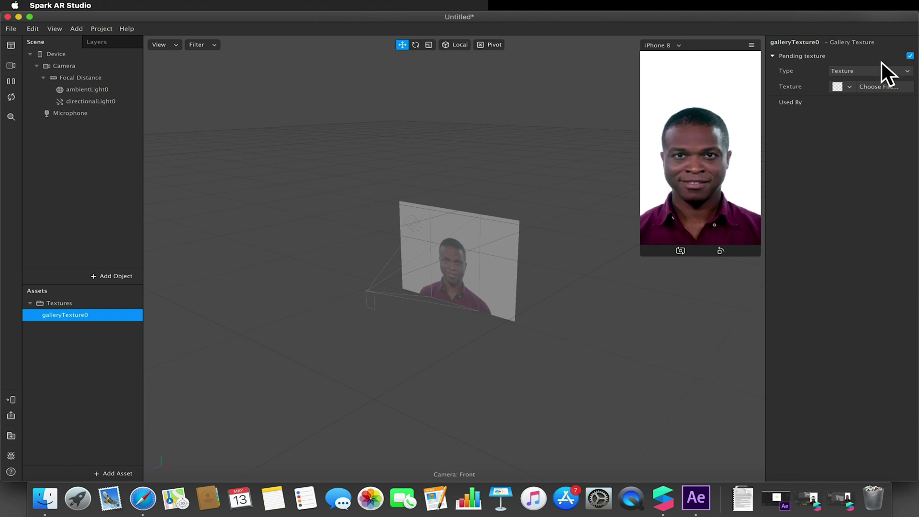
pyautogui.click(842, 71)
pyautogui.click(845, 82)
# Step: Make the pending colour solid black, then restore the finished jigsaw project window
pyautogui.click(836, 85)
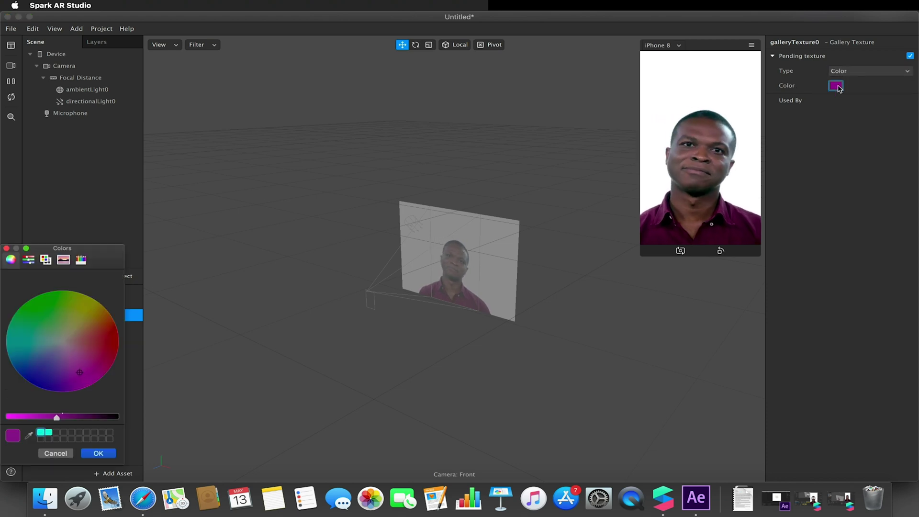
pyautogui.moveTo(72, 417); pyautogui.dragTo(116, 417)
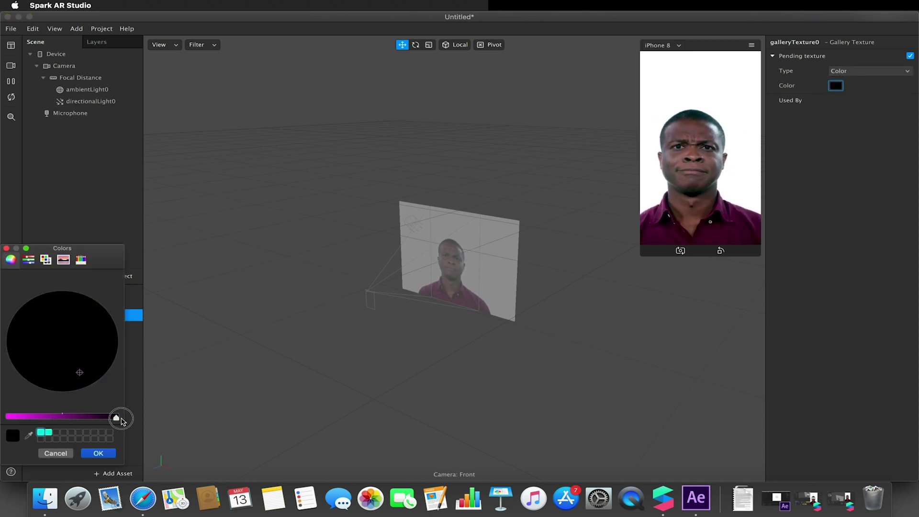
pyautogui.click(98, 452)
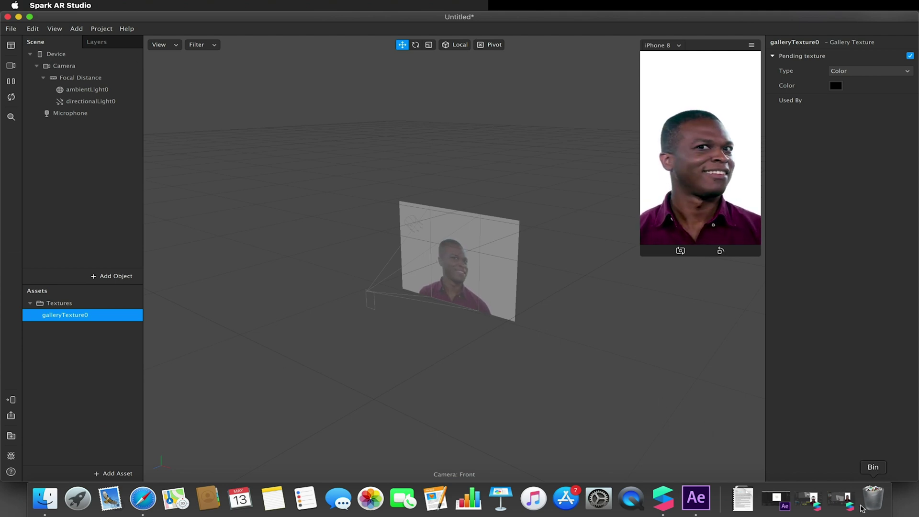
pyautogui.click(840, 499)
# Step: Tap the simulated face four times to run and reverse the jigsaw hole, then dismiss Test on Device
pyautogui.click(652, 184)
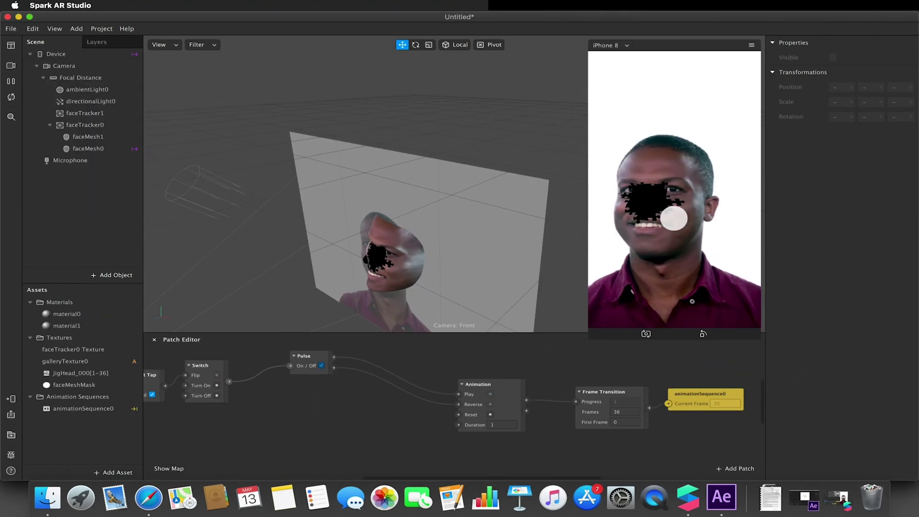
pyautogui.click(593, 283)
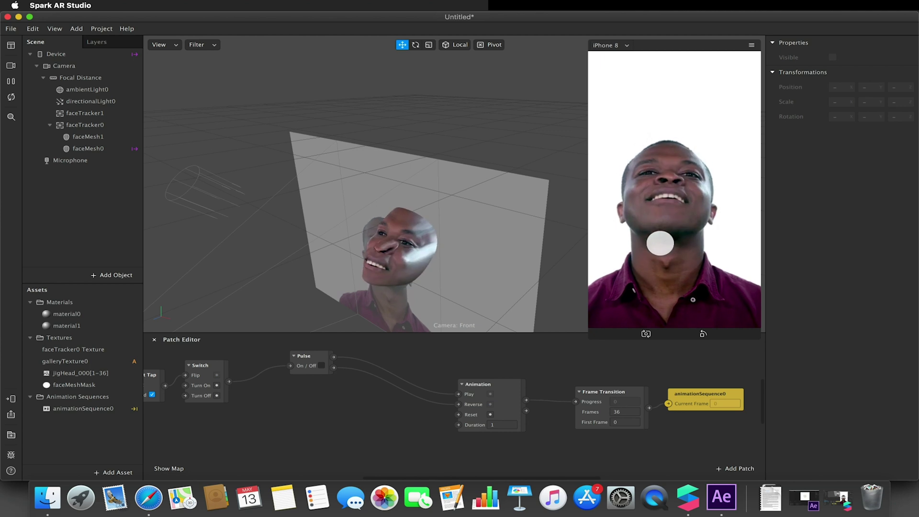
pyautogui.click(689, 229)
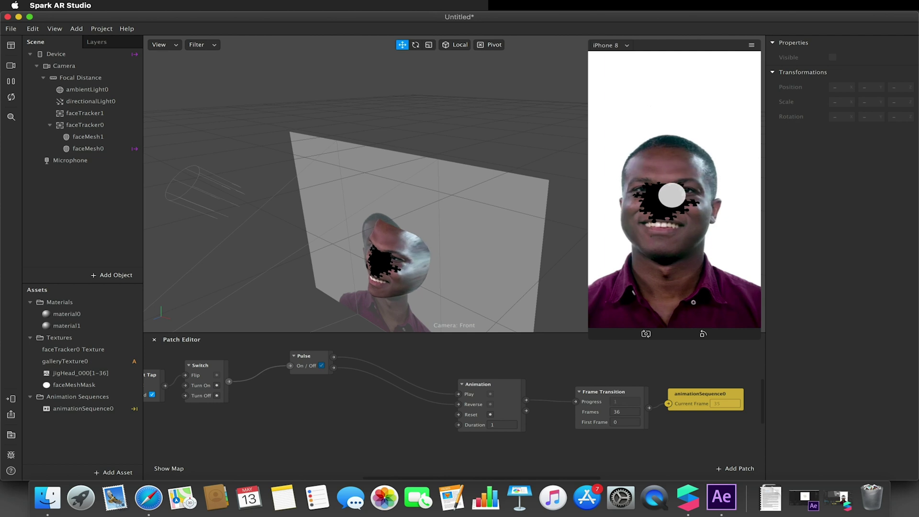
pyautogui.click(662, 211)
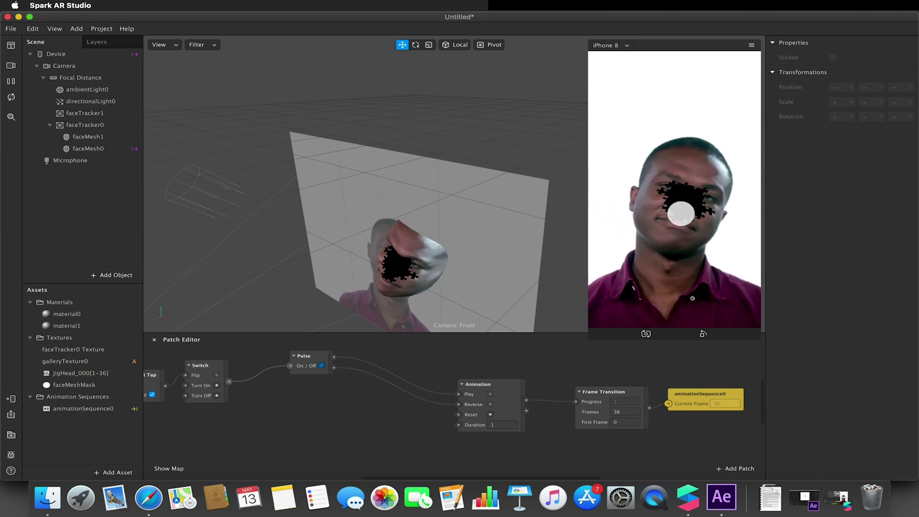
pyautogui.click(11, 398)
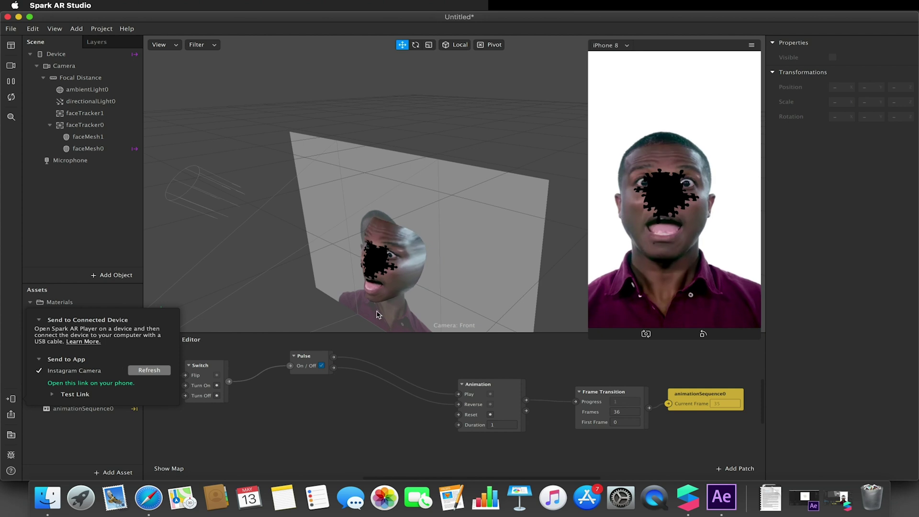
pyautogui.click(624, 197)
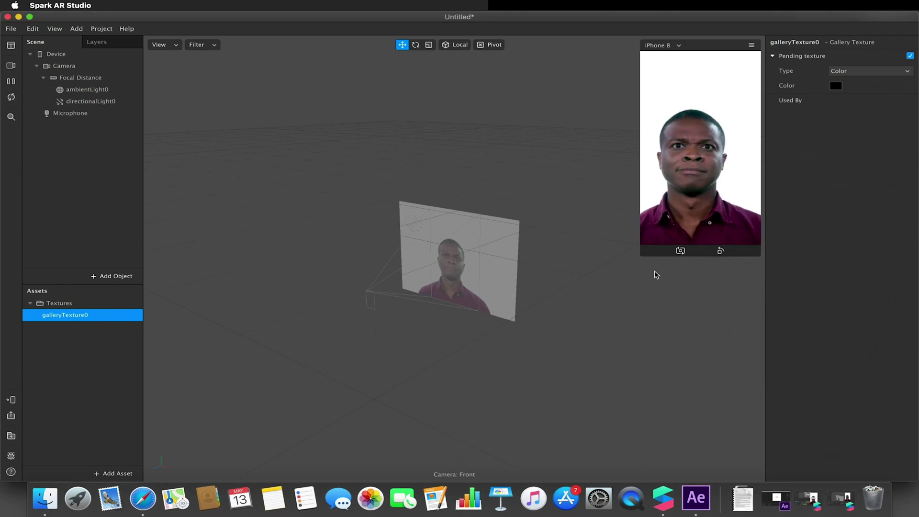
# Step: Switch to After Effects and open the faceMeshTrackers composition
pyautogui.click(697, 496)
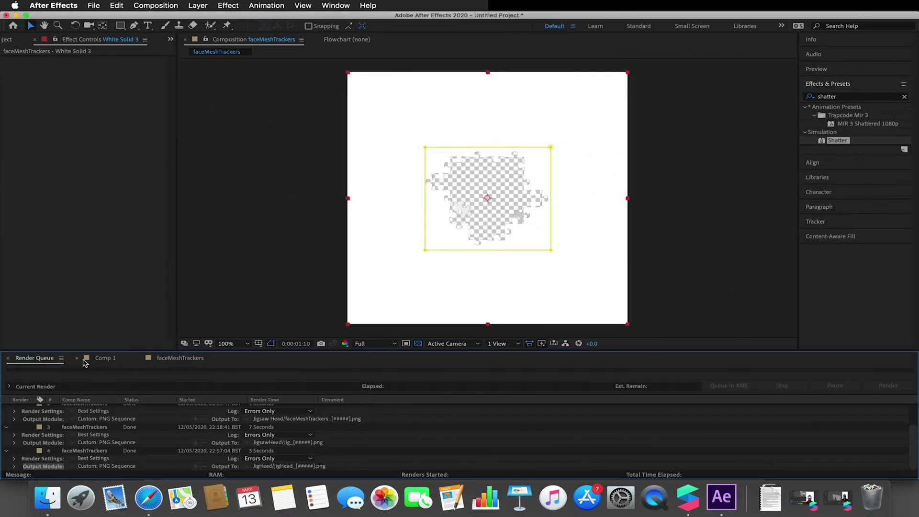
pyautogui.click(101, 358)
pyautogui.click(165, 359)
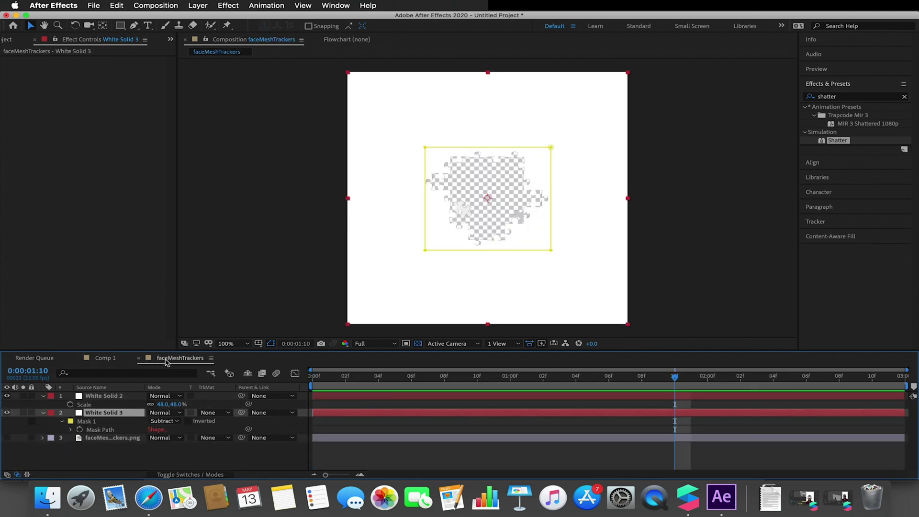
pyautogui.click(107, 358)
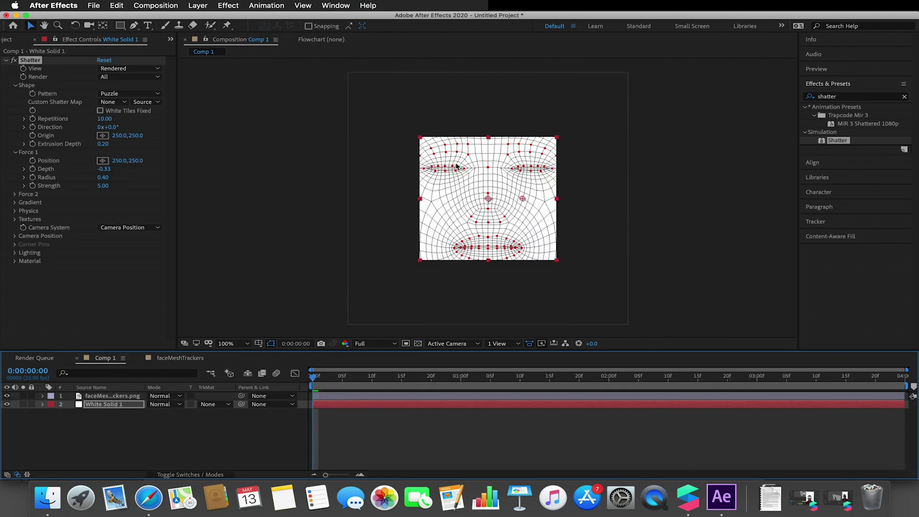
pyautogui.click(180, 357)
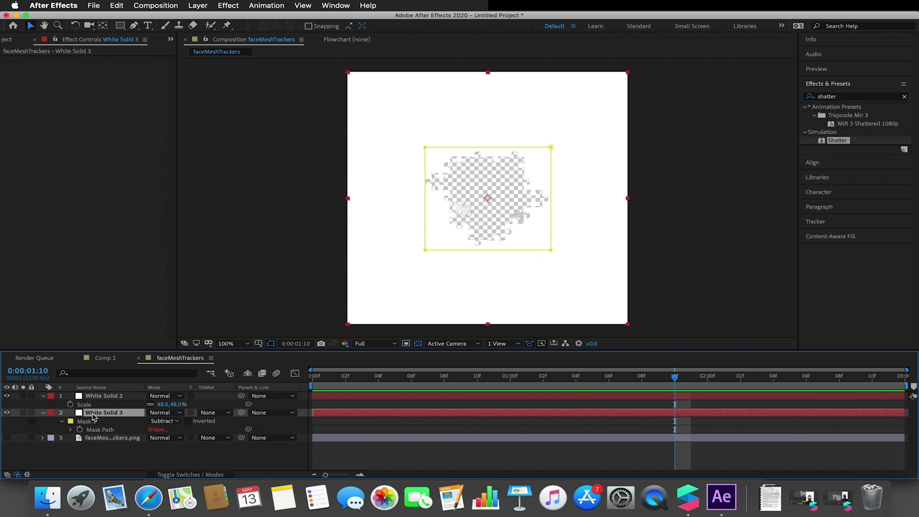
# Step: Show the face mesh image and White Solid 2, hide White Solid 3, and select White Solid 2
pyautogui.click(7, 437)
pyautogui.click(6, 413)
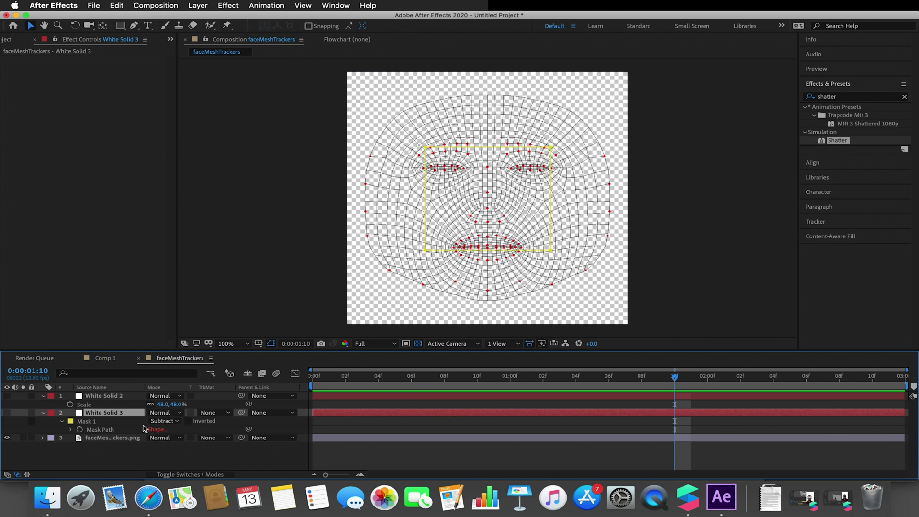
pyautogui.click(7, 396)
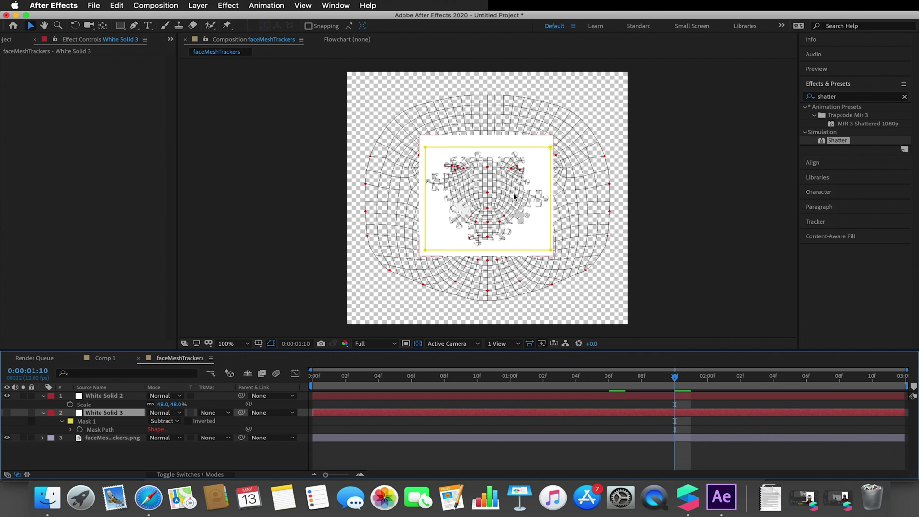
pyautogui.click(108, 396)
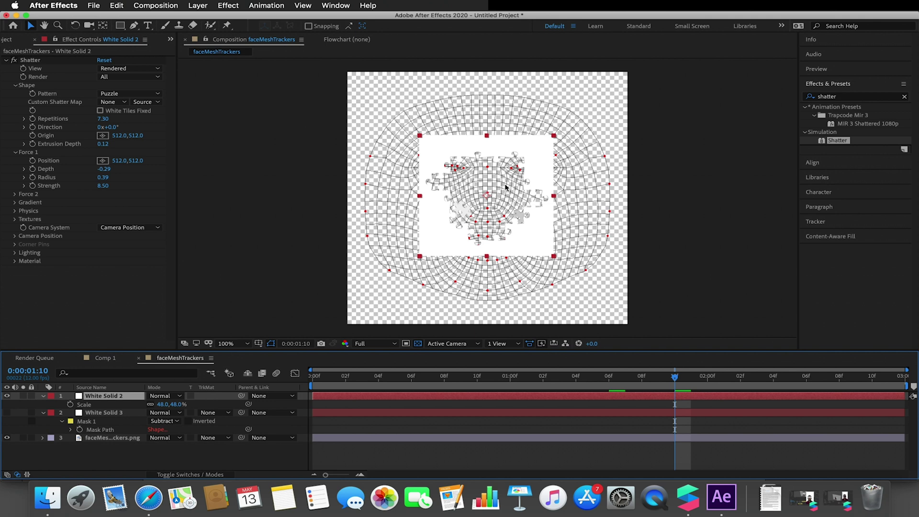
# Step: Show White Solid 3, hide the face mesh image, and add faceMeshTrackers to the Render Queue
pyautogui.click(8, 412)
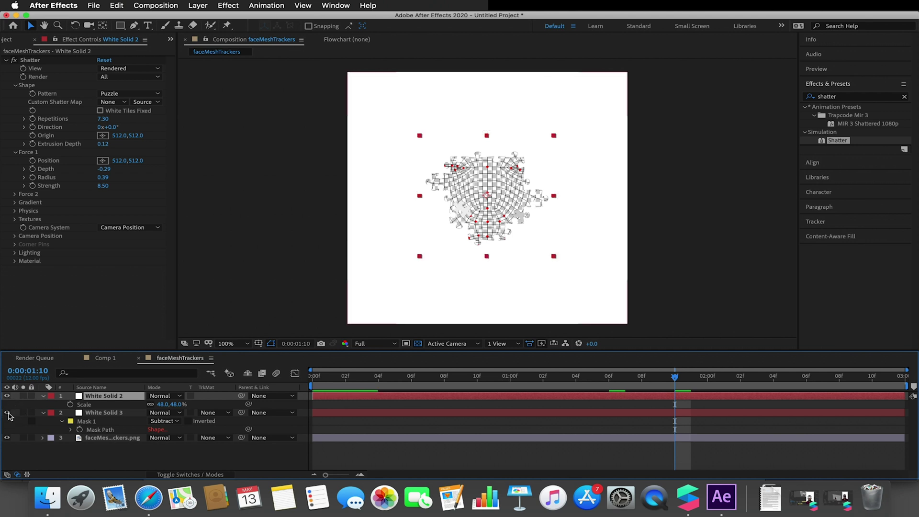
pyautogui.click(7, 438)
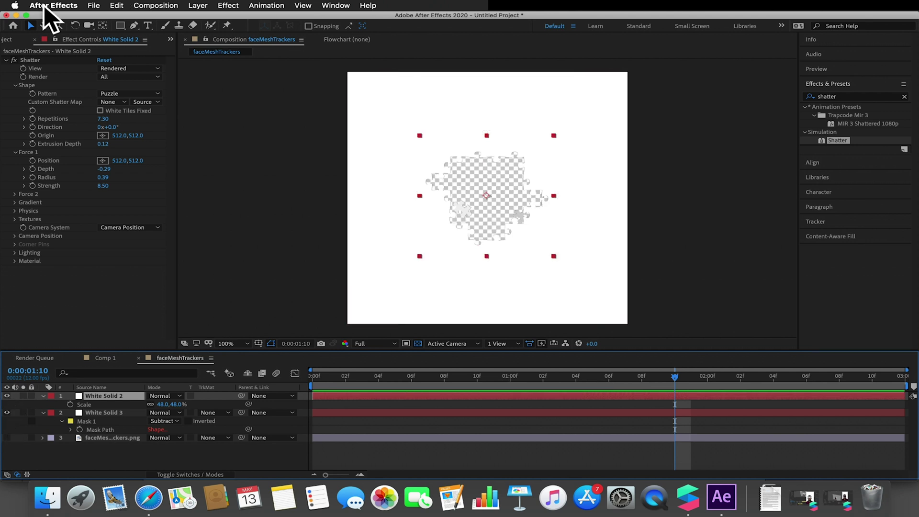
pyautogui.click(92, 6)
pyautogui.moveTo(178, 149)
pyautogui.click(246, 159)
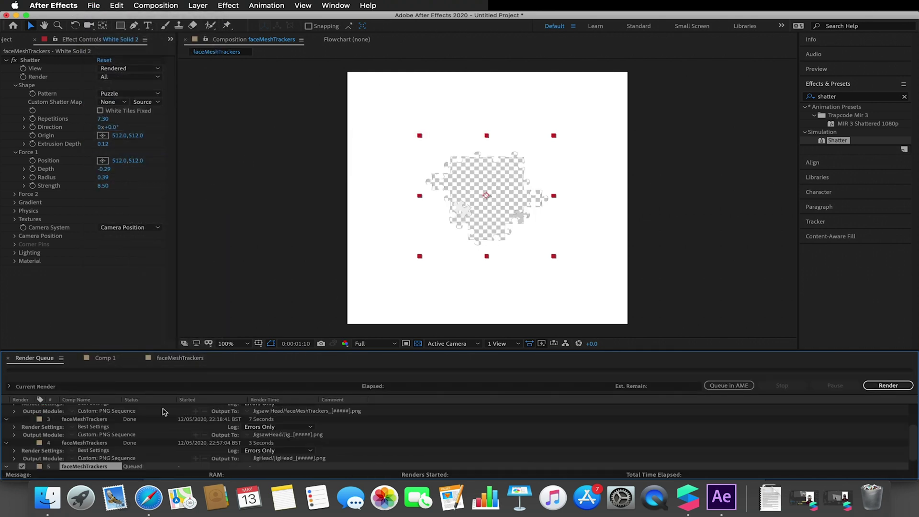
pyautogui.scroll(-1, 153, 428)
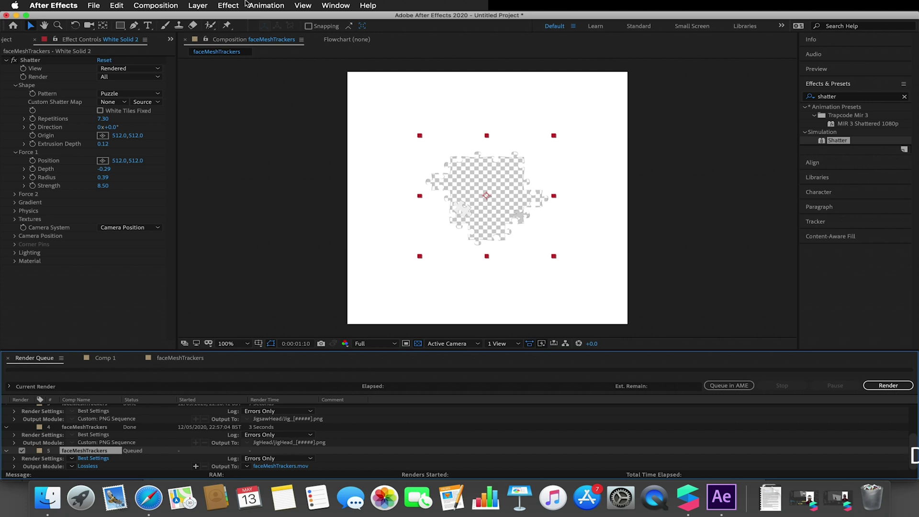
# Step: Check faceMeshTrackers' composition settings: 1024×1024 px, 12 fps, 3 seconds
pyautogui.click(156, 5)
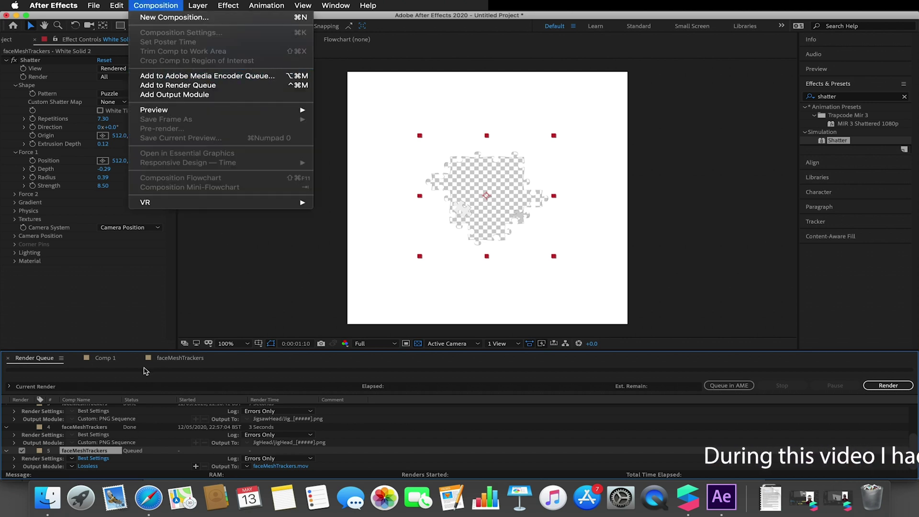
pyautogui.click(180, 358)
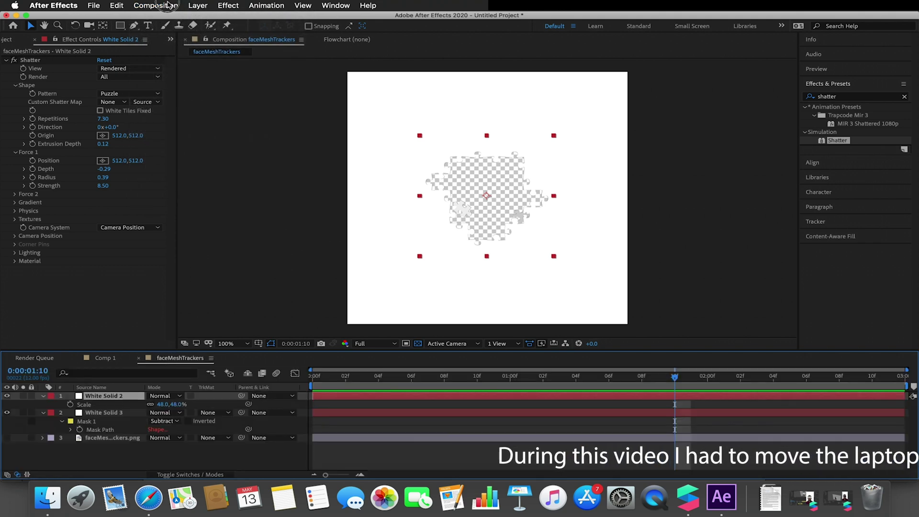
pyautogui.click(156, 5)
pyautogui.click(161, 30)
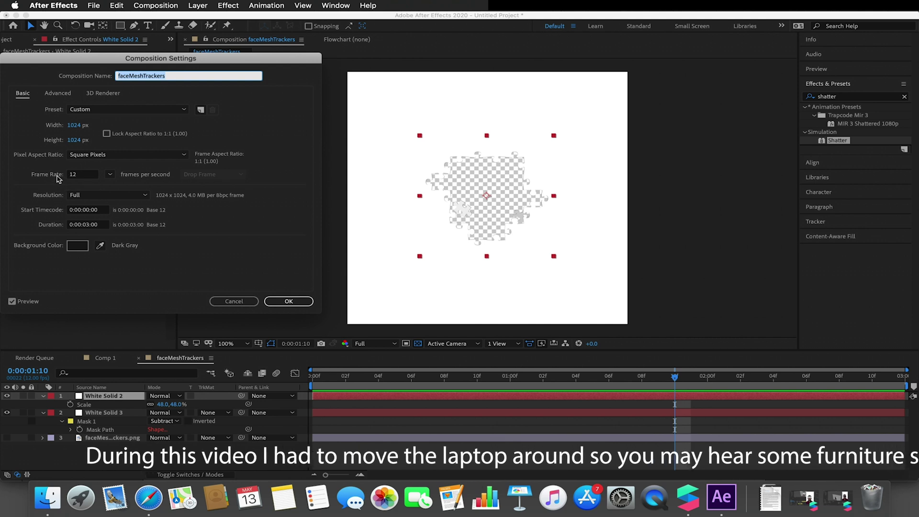
pyautogui.click(239, 301)
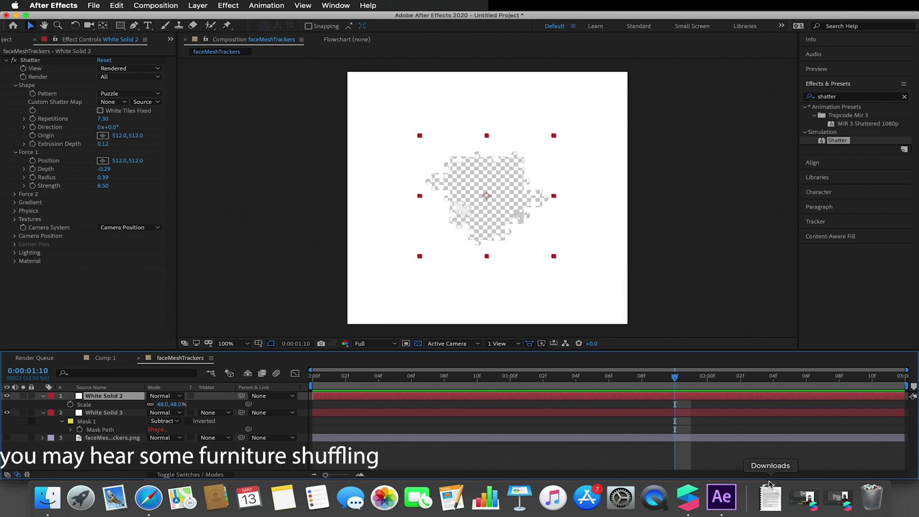
# Step: Back in Spark AR Studio, add a new animation sequence asset
pyautogui.click(689, 496)
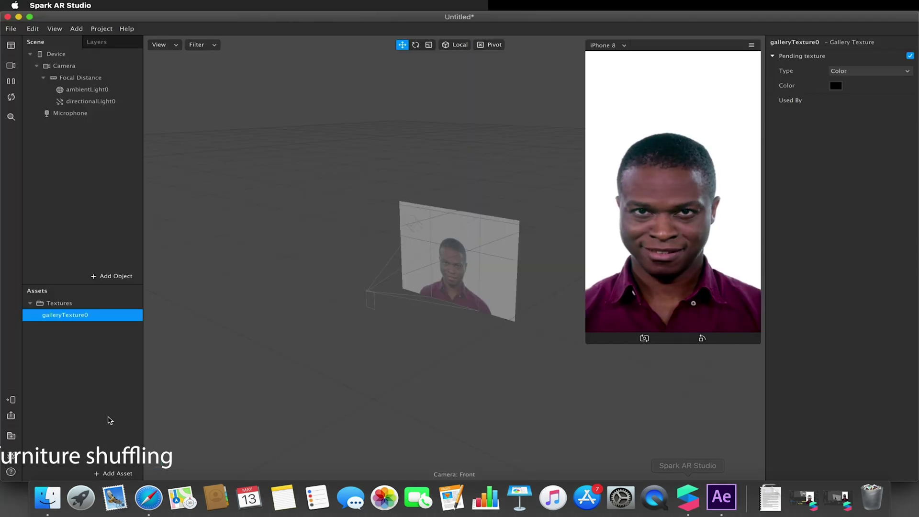
pyautogui.click(114, 472)
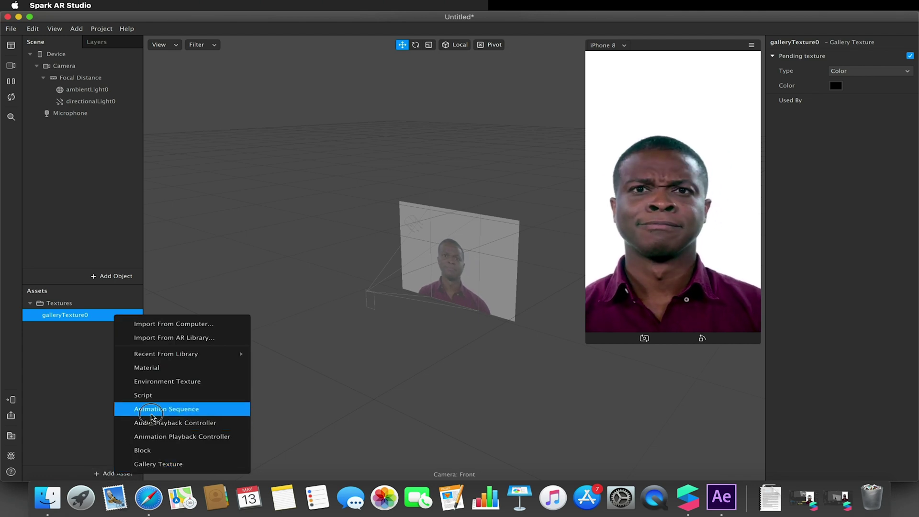
pyautogui.click(164, 410)
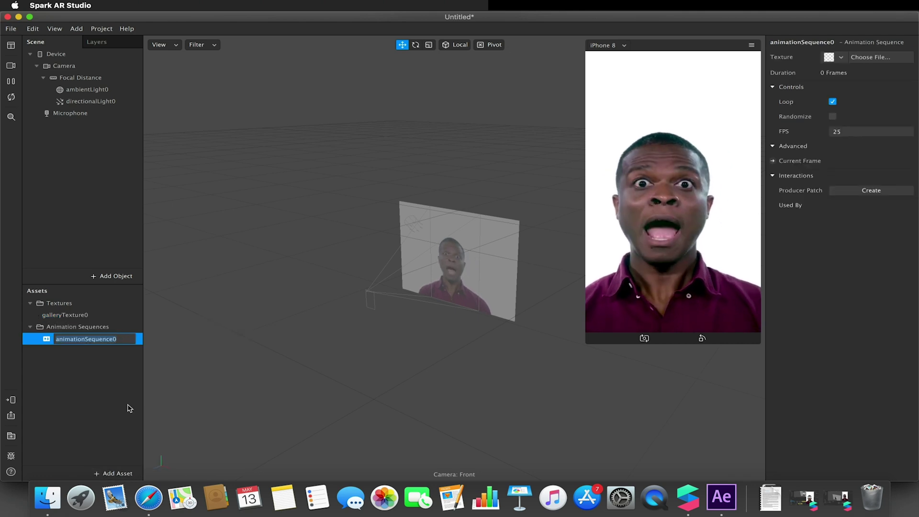
# Step: Load all 36 jigHead PNG frames from Desktop/Thoughts/JigsawHead/JigHead as the sequence texture
pyautogui.click(901, 56)
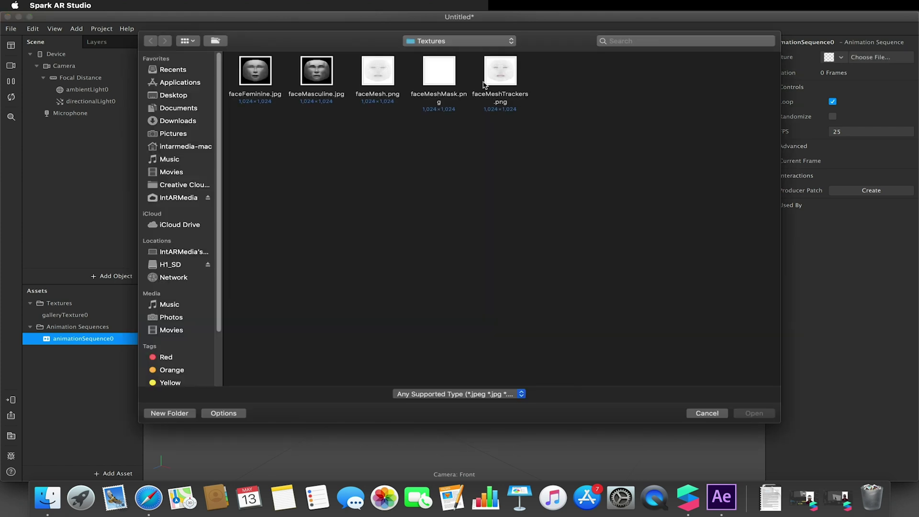
pyautogui.click(188, 96)
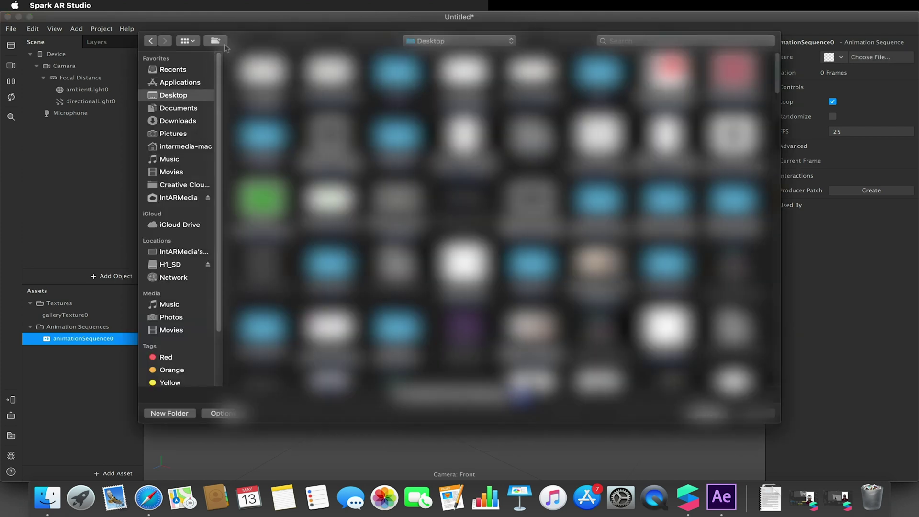
pyautogui.click(188, 41)
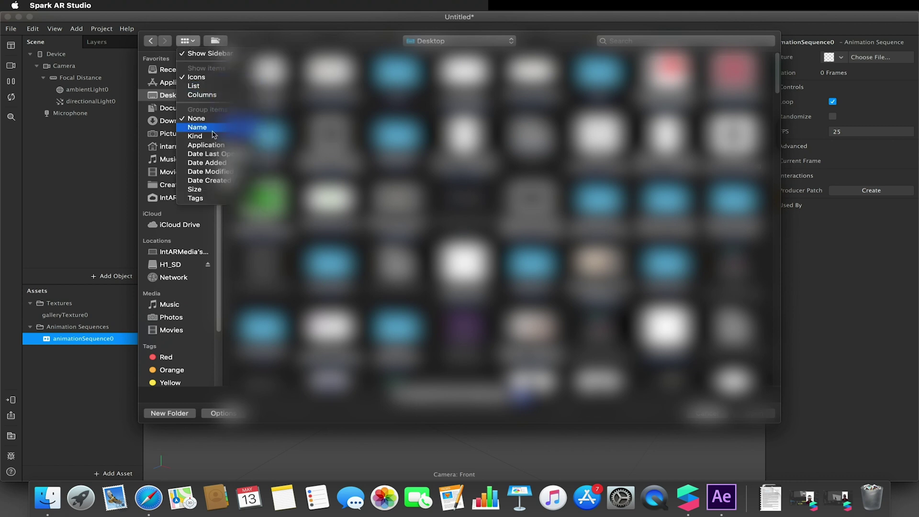
pyautogui.click(207, 172)
pyautogui.doubleClick(440, 88)
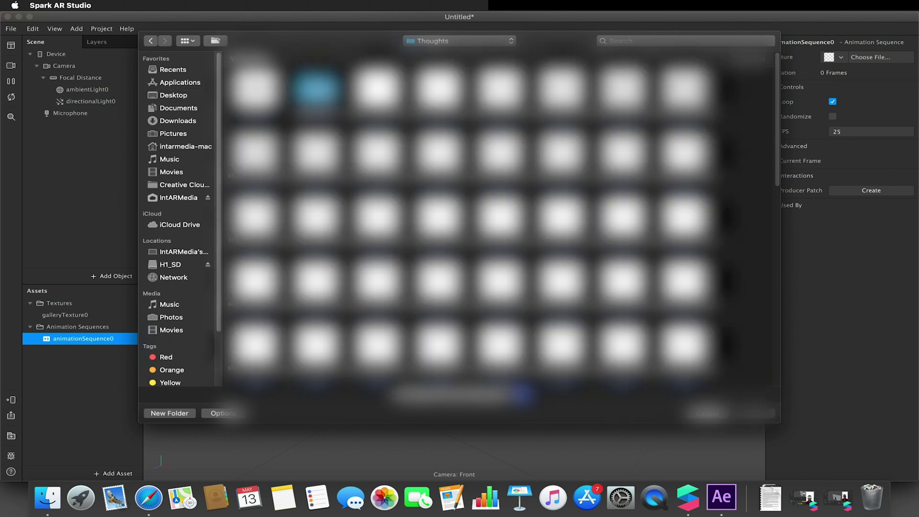
pyautogui.doubleClick(315, 88)
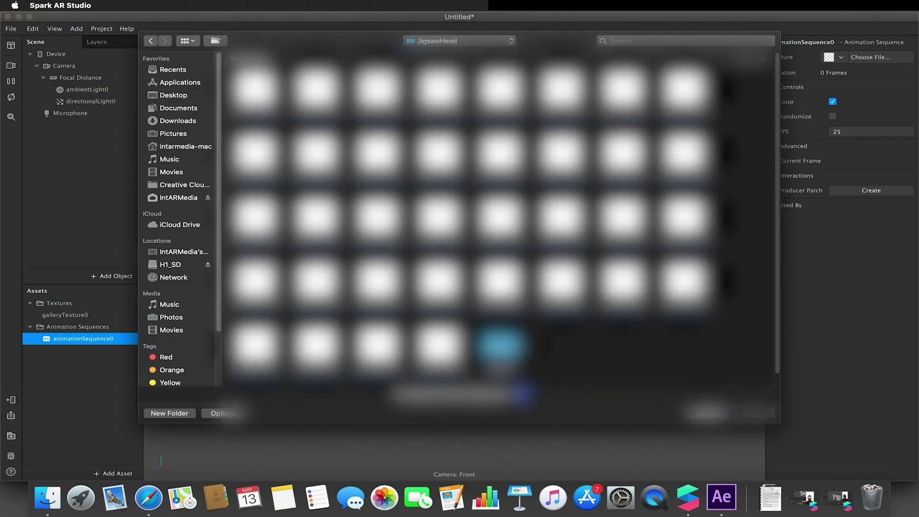
pyautogui.doubleClick(500, 342)
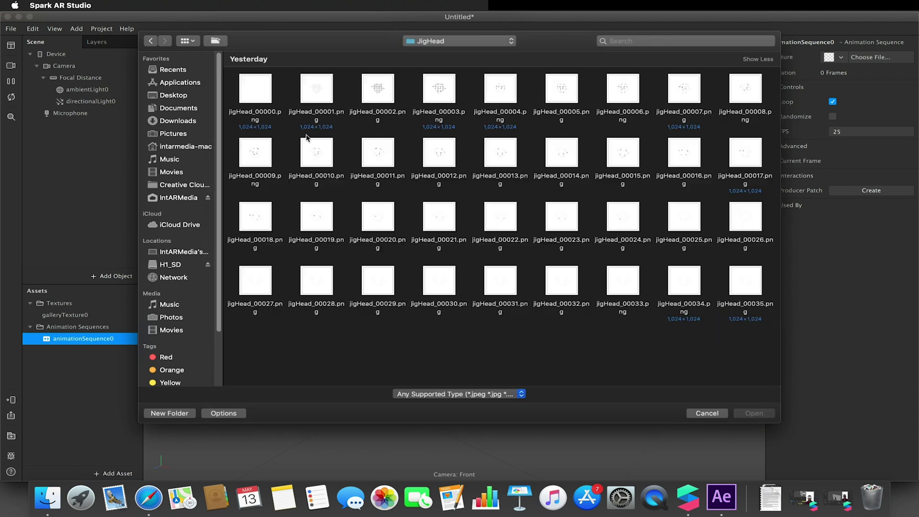
pyautogui.moveTo(229, 77); pyautogui.dragTo(772, 344)
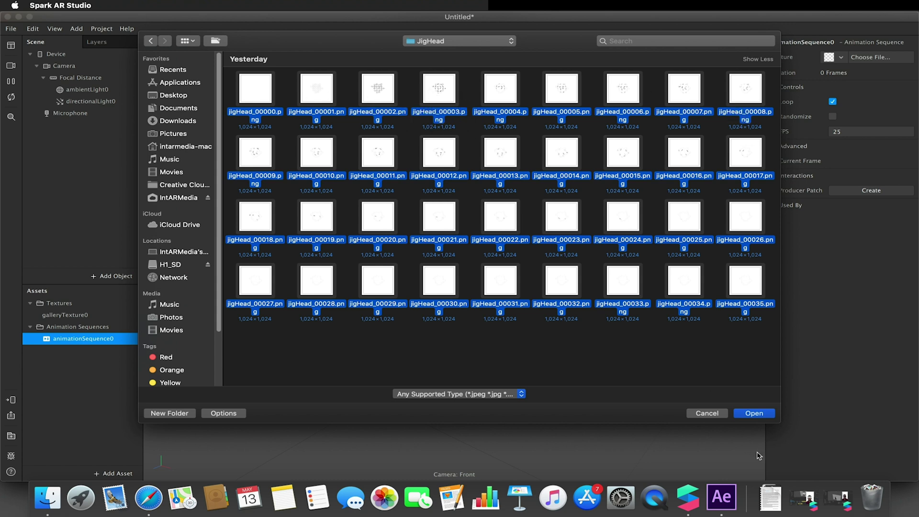
pyautogui.click(751, 413)
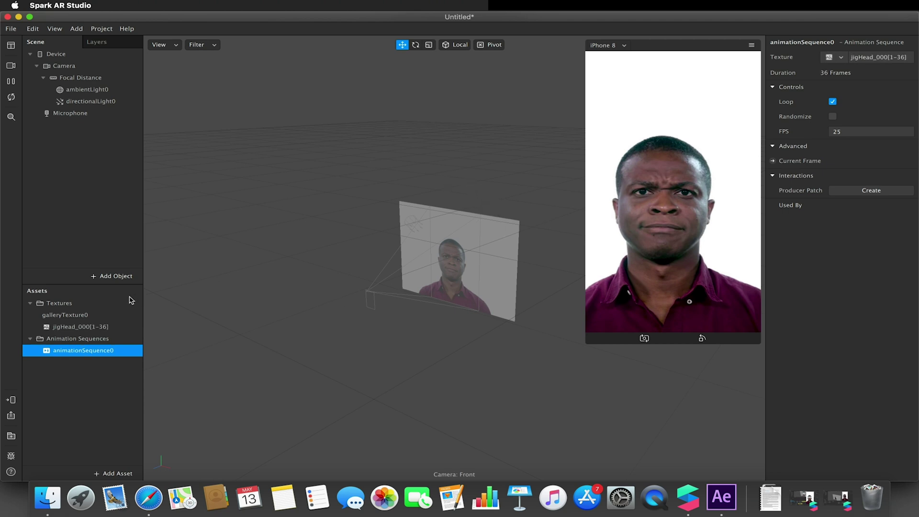
# Step: Insert faceMesh0 under a face tracker with new material0, and extract faceTracker0's camera texture
pyautogui.click(113, 275)
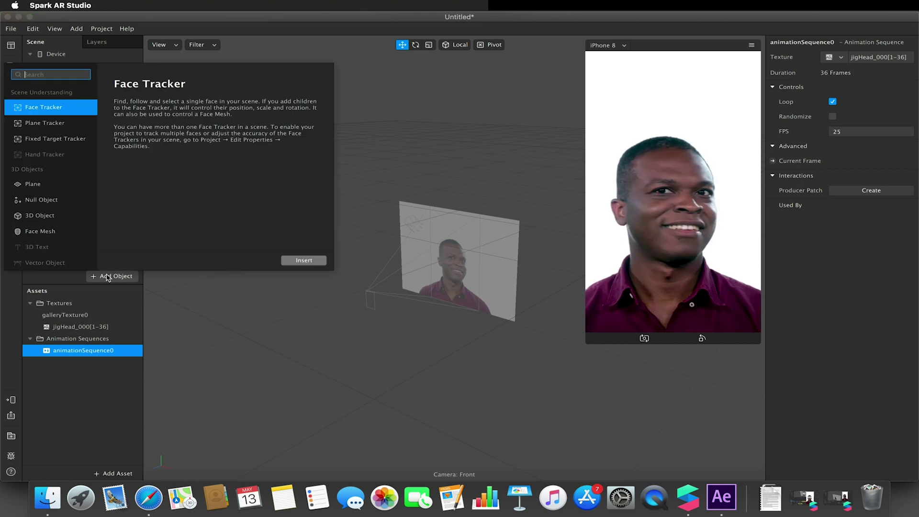
pyautogui.click(48, 231)
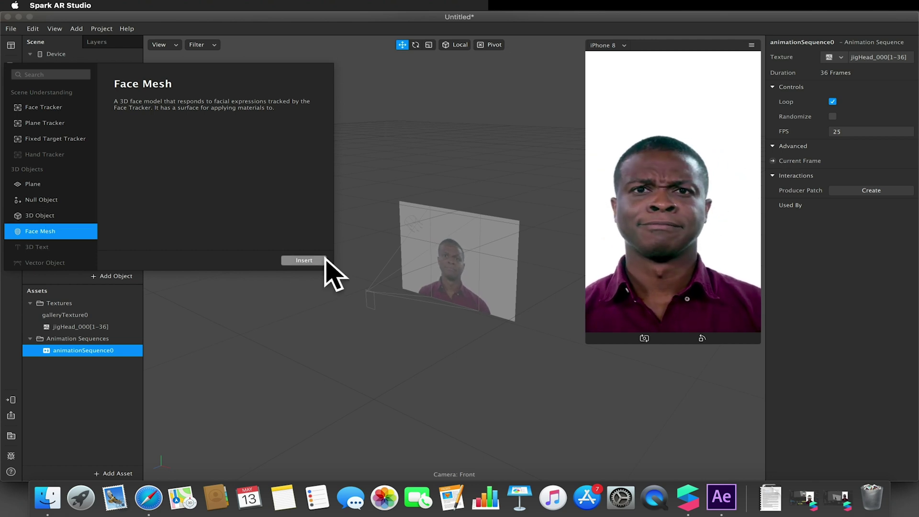
pyautogui.click(303, 261)
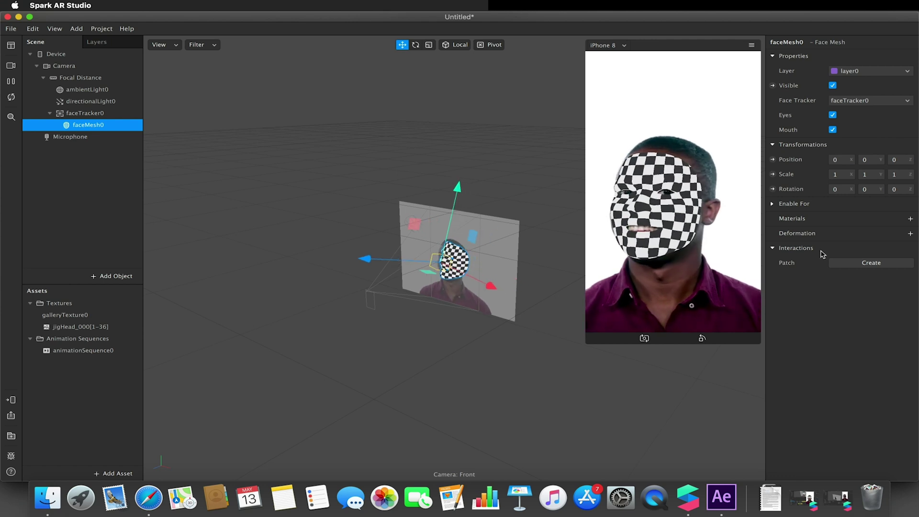
pyautogui.click(910, 221)
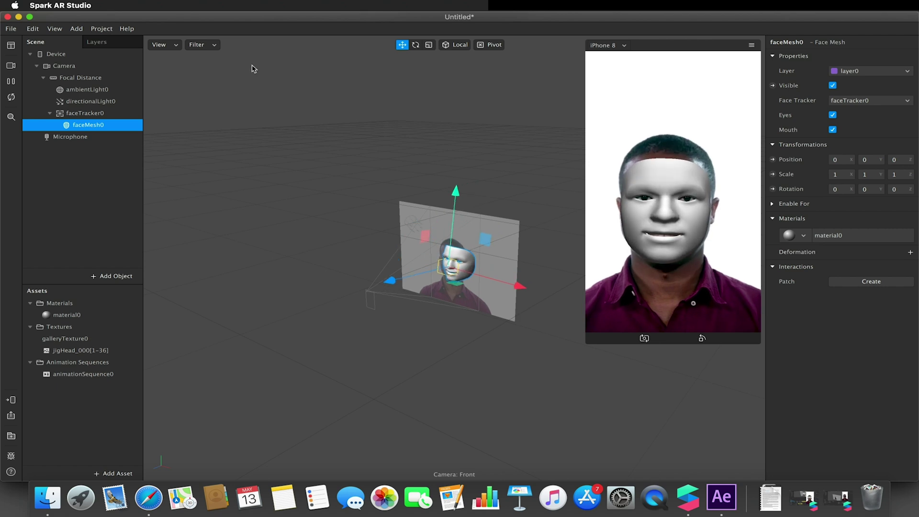
pyautogui.click(74, 114)
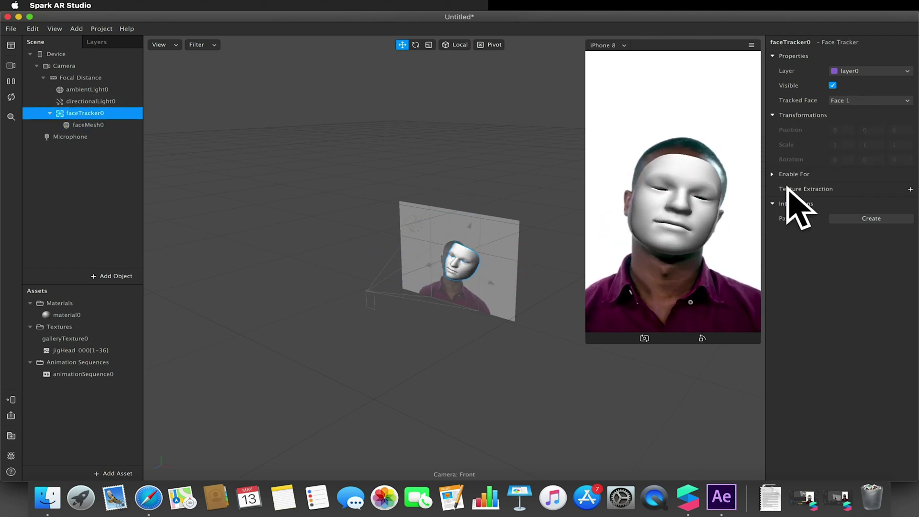
pyautogui.click(910, 189)
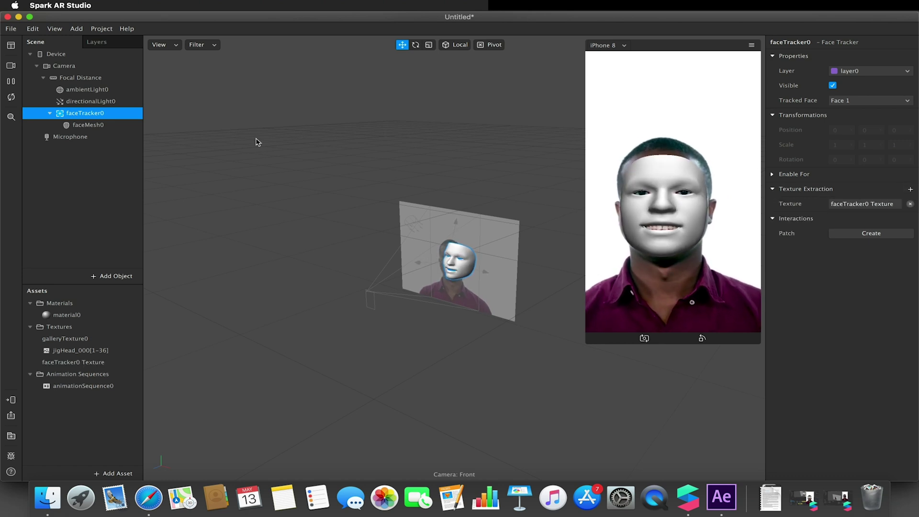
# Step: Give material0 the faceTracker0 Texture as diffuse and switch it to Flat shading
pyautogui.click(74, 317)
pyautogui.click(857, 117)
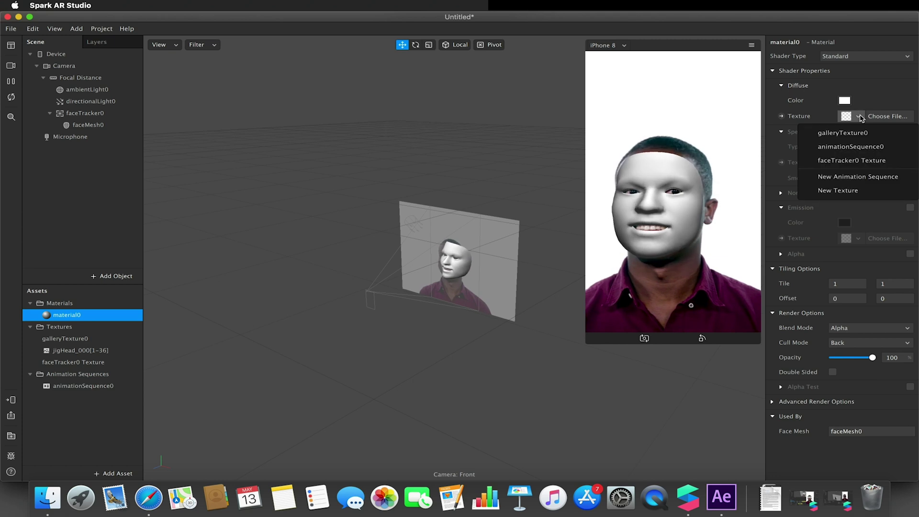
pyautogui.click(844, 162)
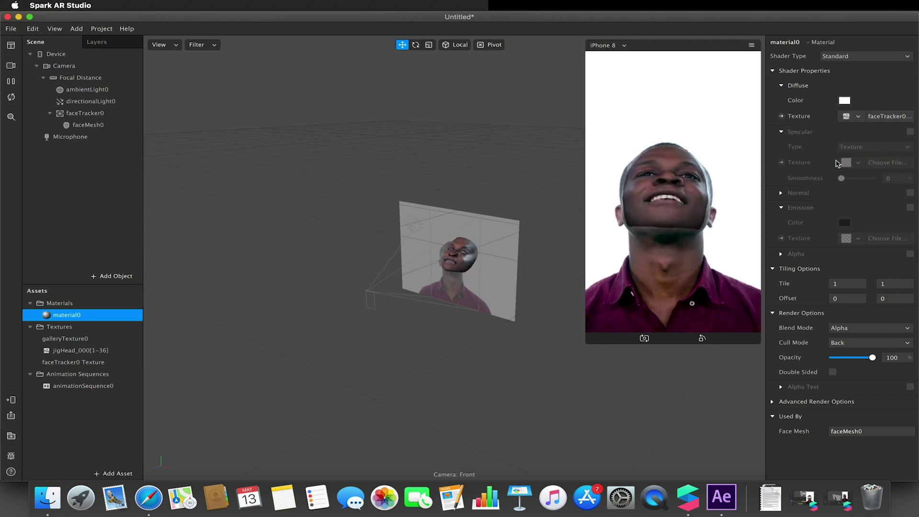
pyautogui.click(843, 58)
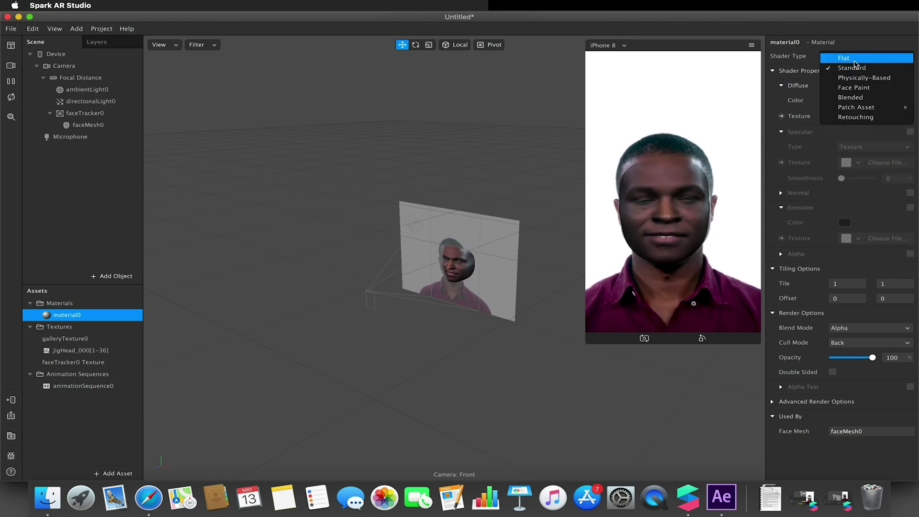
pyautogui.click(855, 59)
# Step: Enable alpha on material0 with animationSequence0 as the alpha texture, then inspect animationSequence0
pyautogui.click(910, 146)
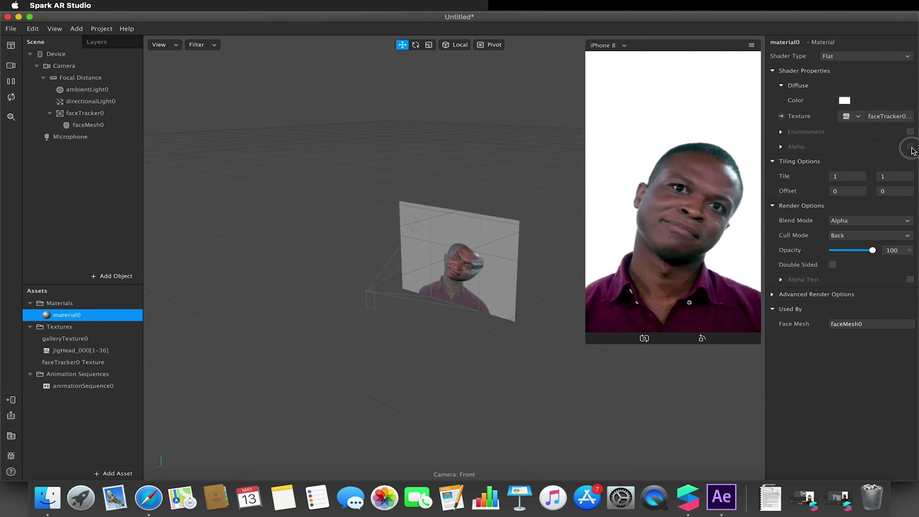
pyautogui.click(854, 177)
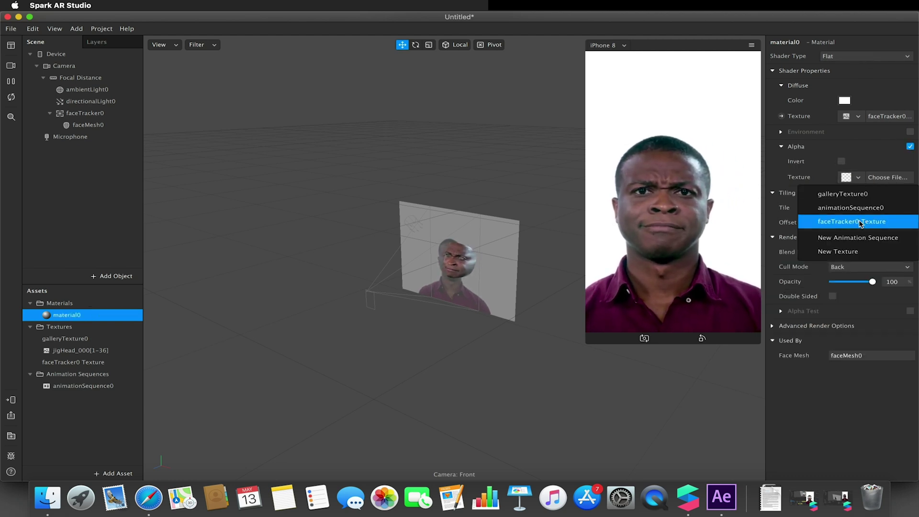
pyautogui.click(859, 209)
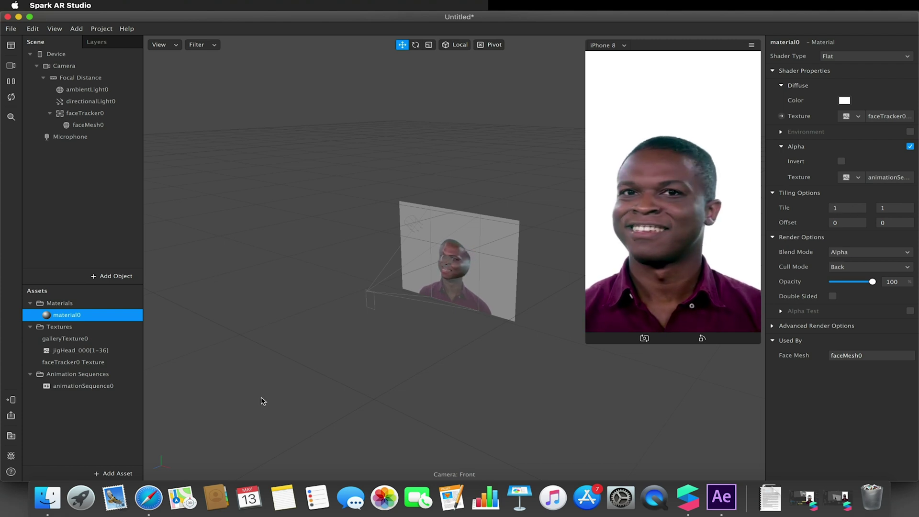
pyautogui.click(91, 388)
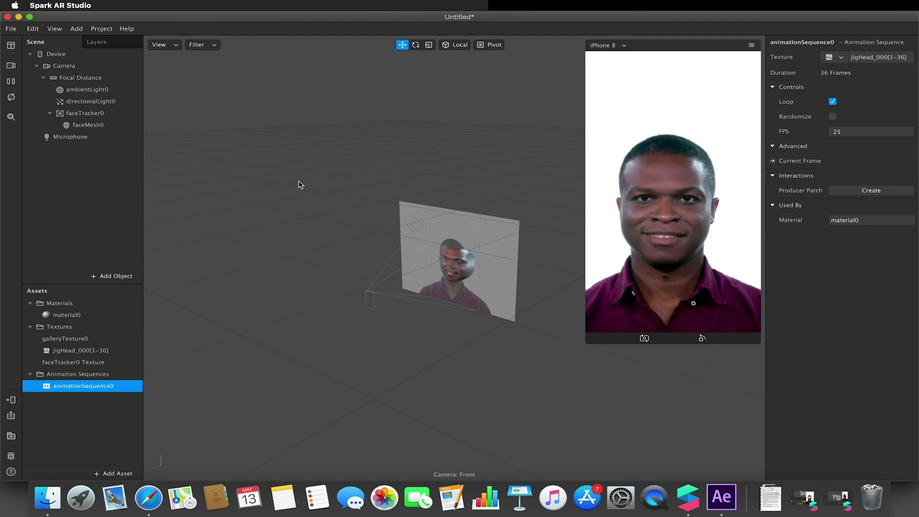
pyautogui.scroll(10, 466, 271)
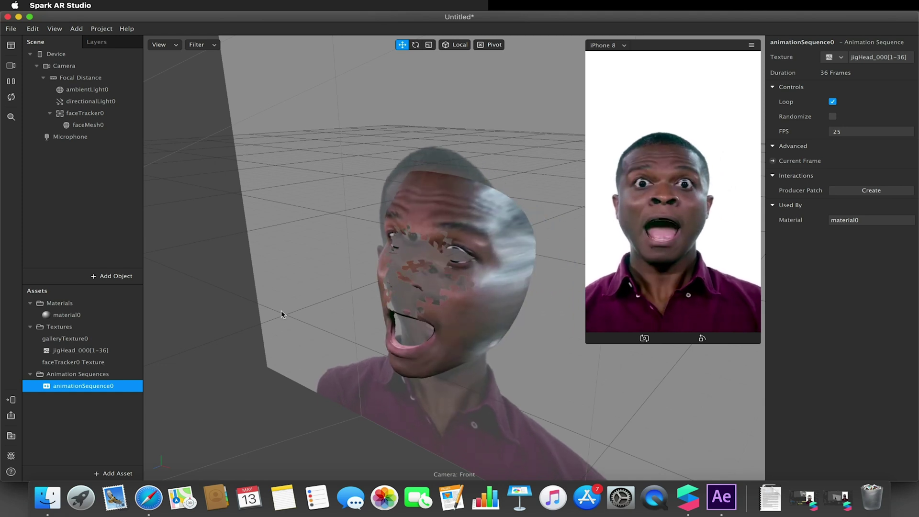
# Step: Insert a second face mesh and drag it under faceTracker0
pyautogui.click(95, 125)
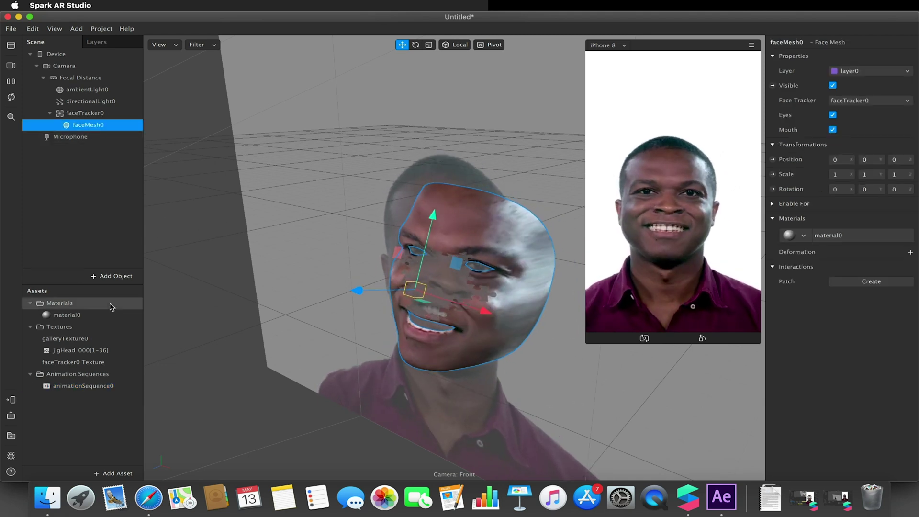
pyautogui.click(111, 276)
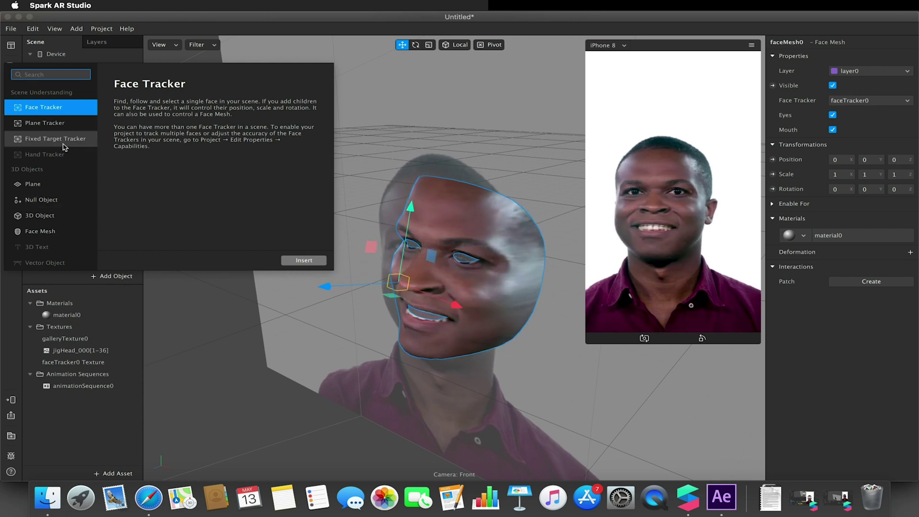
pyautogui.click(48, 231)
pyautogui.click(304, 260)
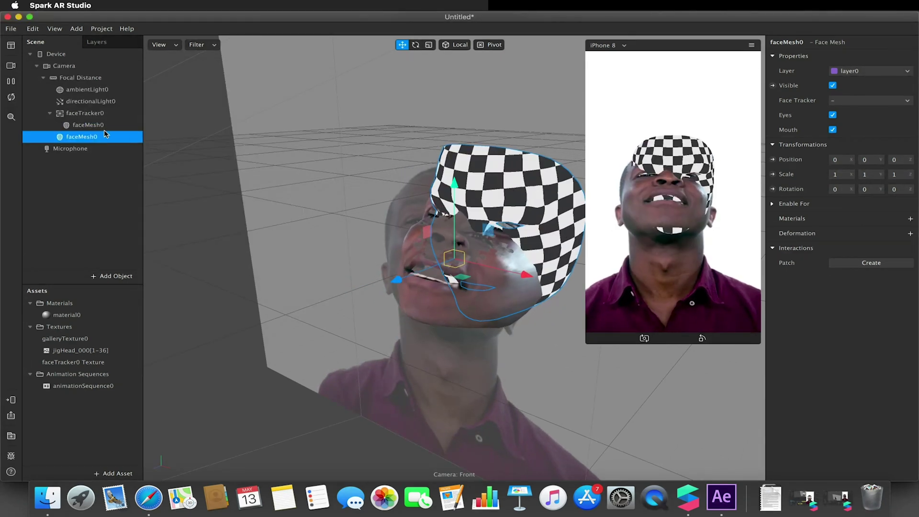
pyautogui.click(91, 138)
pyautogui.moveTo(91, 137); pyautogui.dragTo(89, 114)
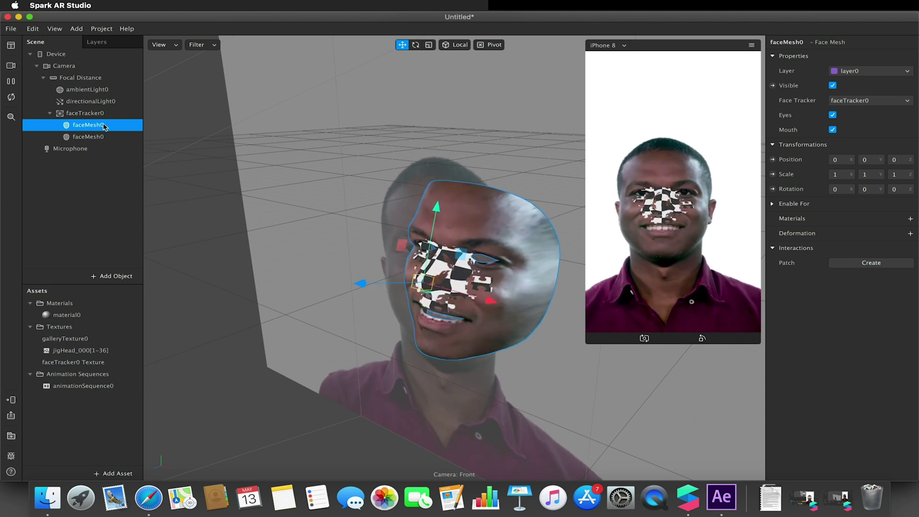
# Step: Rename the new face mesh to reveal
pyautogui.doubleClick(791, 44)
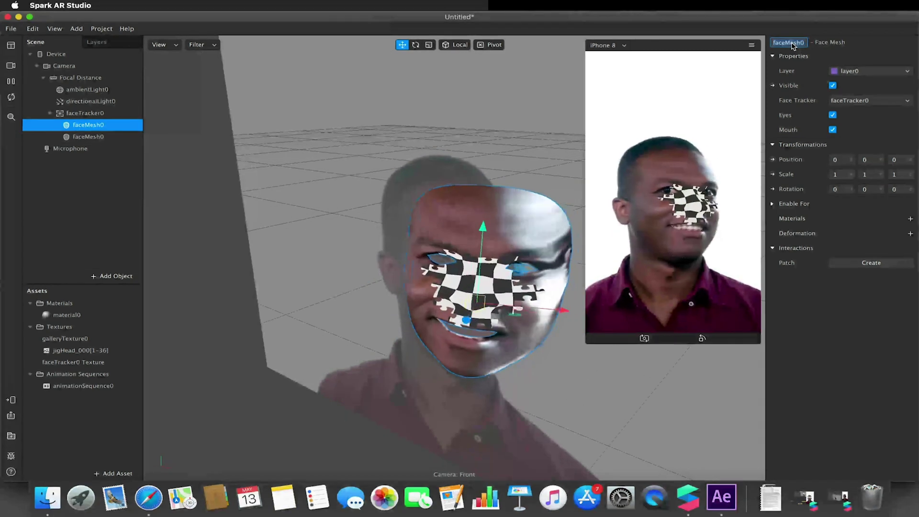
pyautogui.write('reveal')
pyautogui.press('Return')
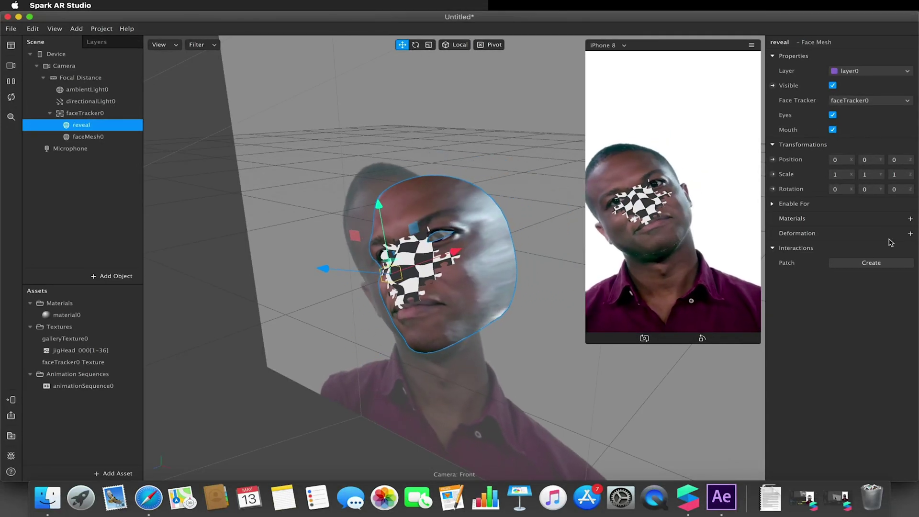
# Step: Give reveal a new material1 with galleryTexture0 as its diffuse texture and Flat shading
pyautogui.click(910, 218)
pyautogui.click(868, 249)
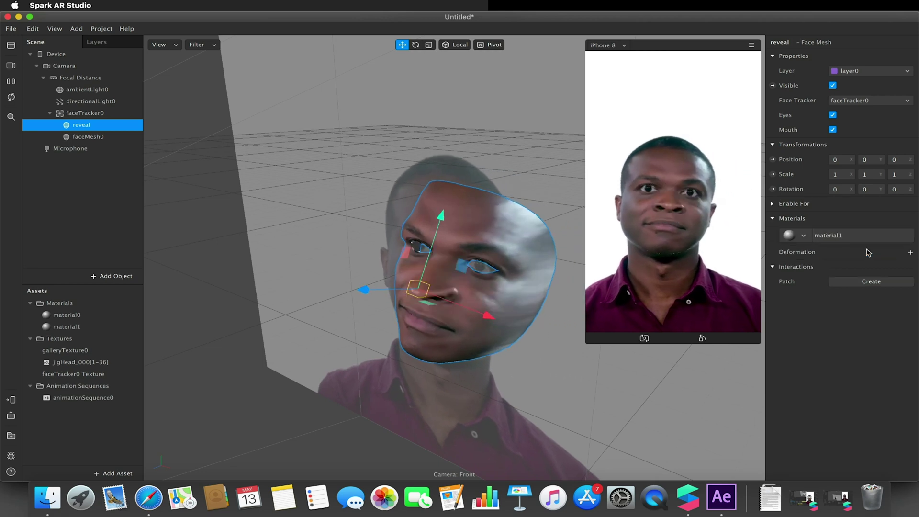
pyautogui.click(66, 328)
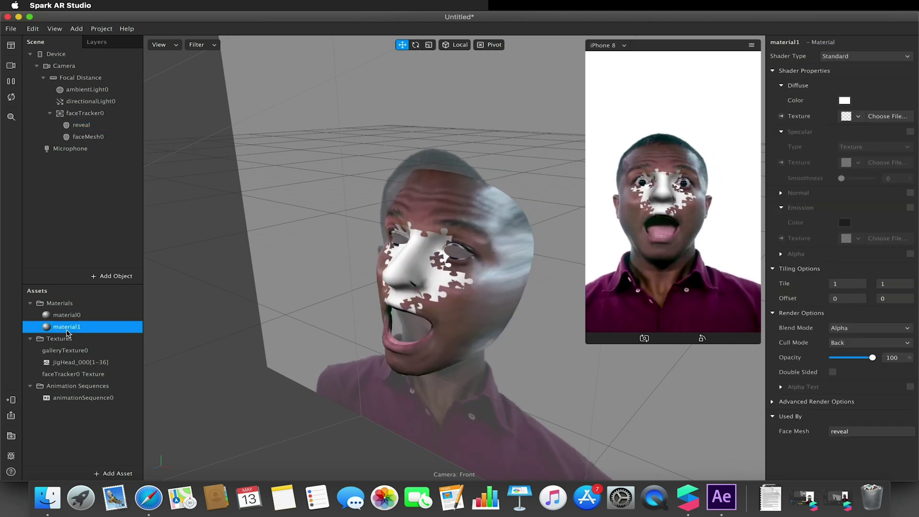
pyautogui.click(856, 116)
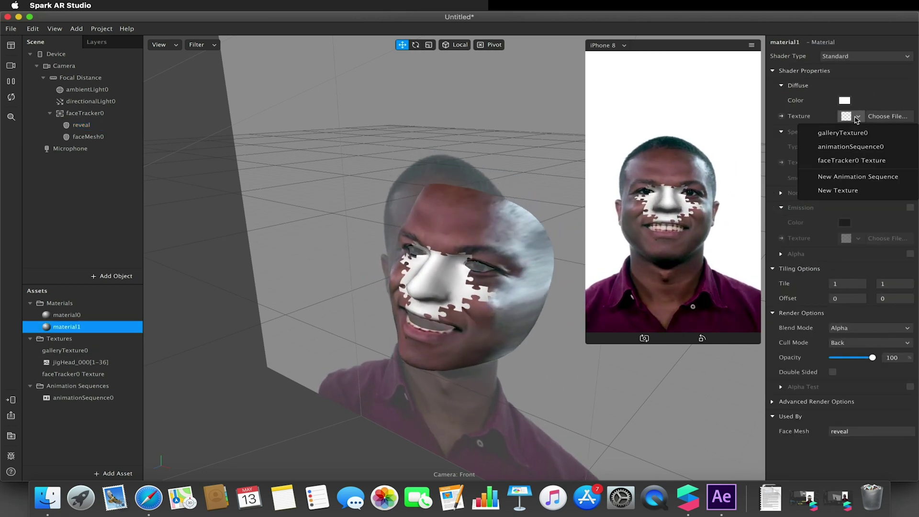
pyautogui.click(838, 134)
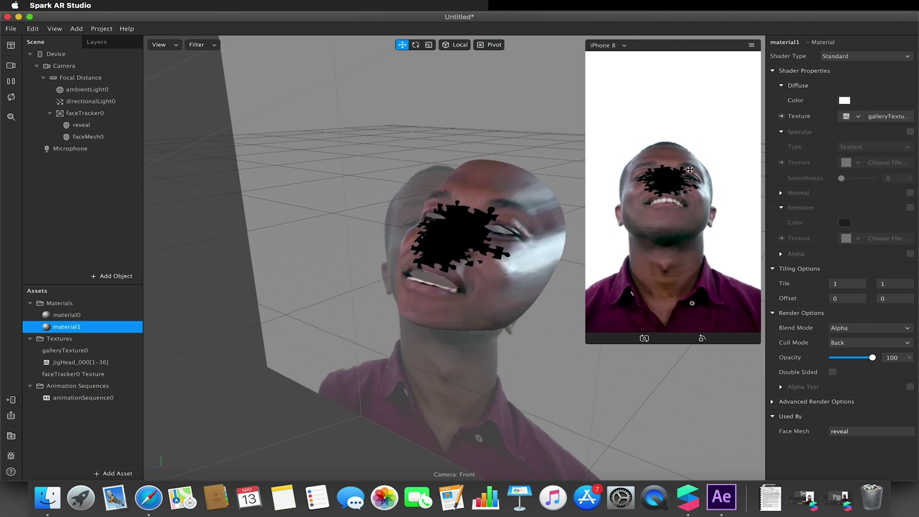
pyautogui.click(865, 56)
pyautogui.click(859, 60)
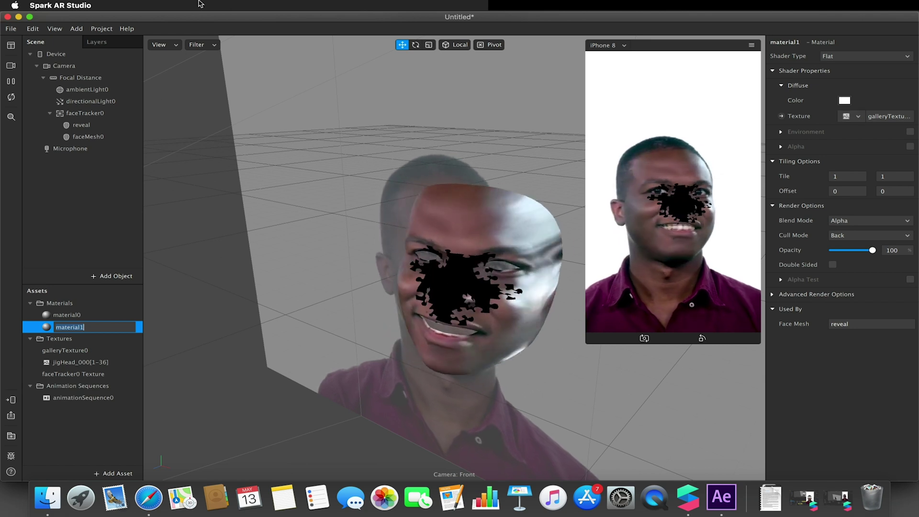
# Step: Show the Patch Editor and add an Object Tap patch for faceMesh0
pyautogui.click(54, 30)
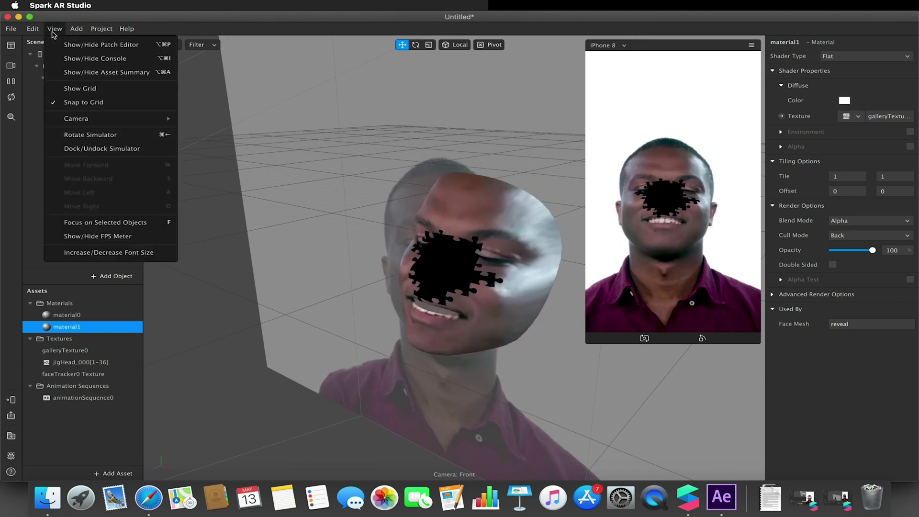
pyautogui.click(96, 44)
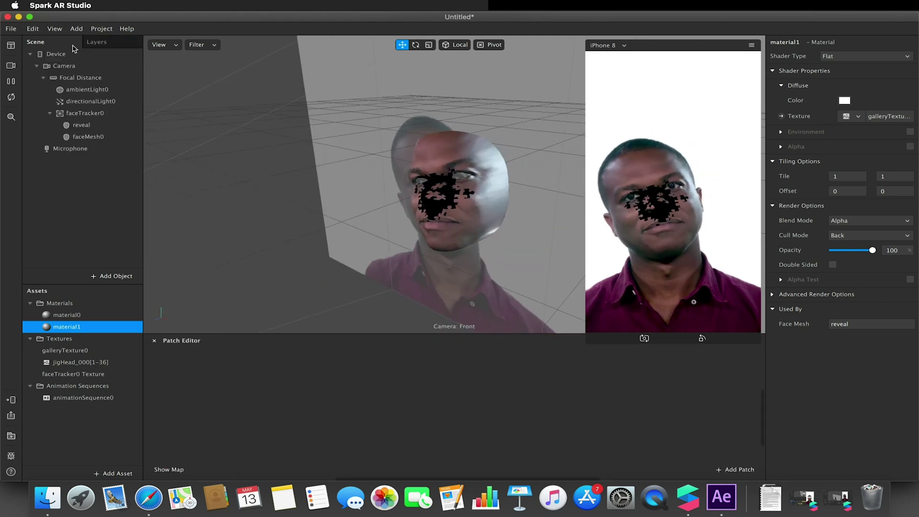
pyautogui.click(75, 140)
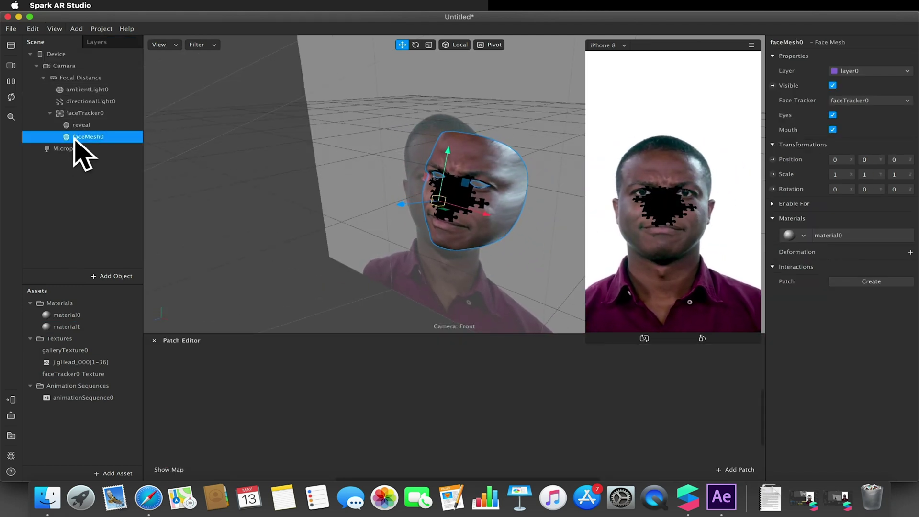
pyautogui.click(859, 286)
pyautogui.click(852, 289)
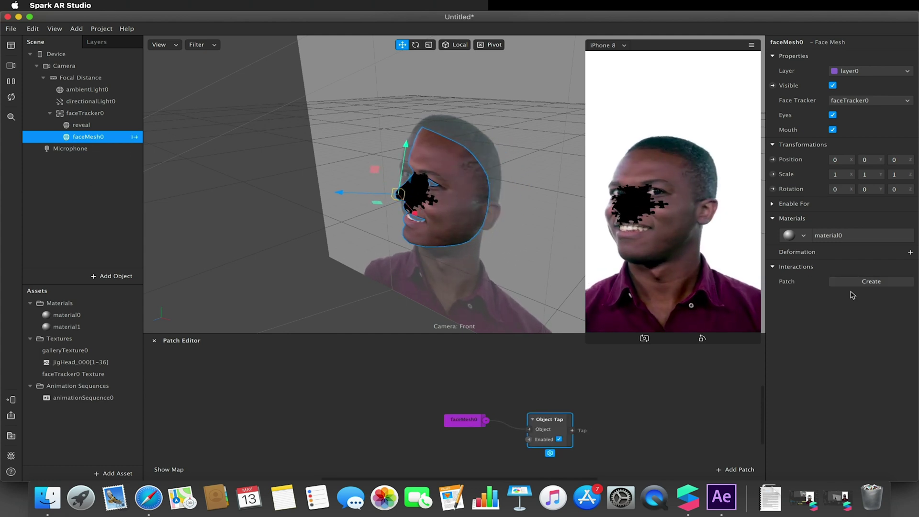
pyautogui.click(502, 418)
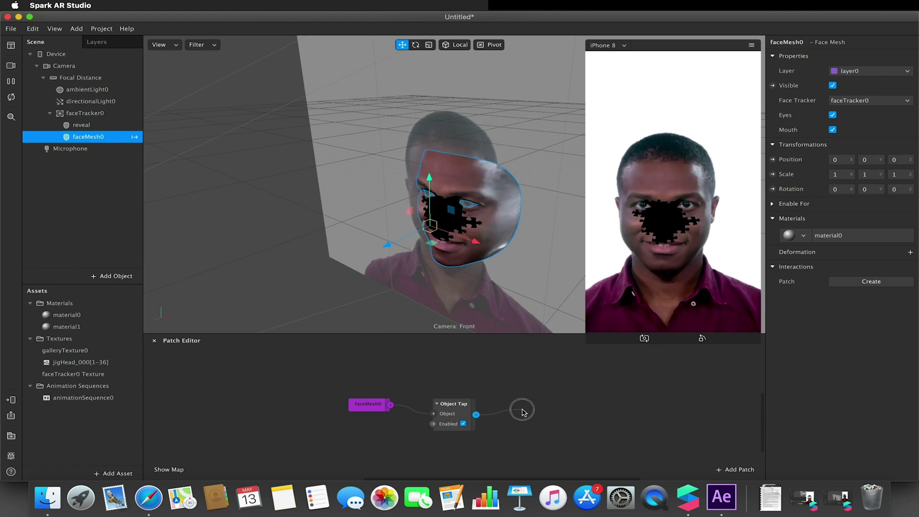
# Step: Chain a Switch patch and then a Pulse patch after Object Tap's output
pyautogui.moveTo(523, 411); pyautogui.dragTo(523, 410)
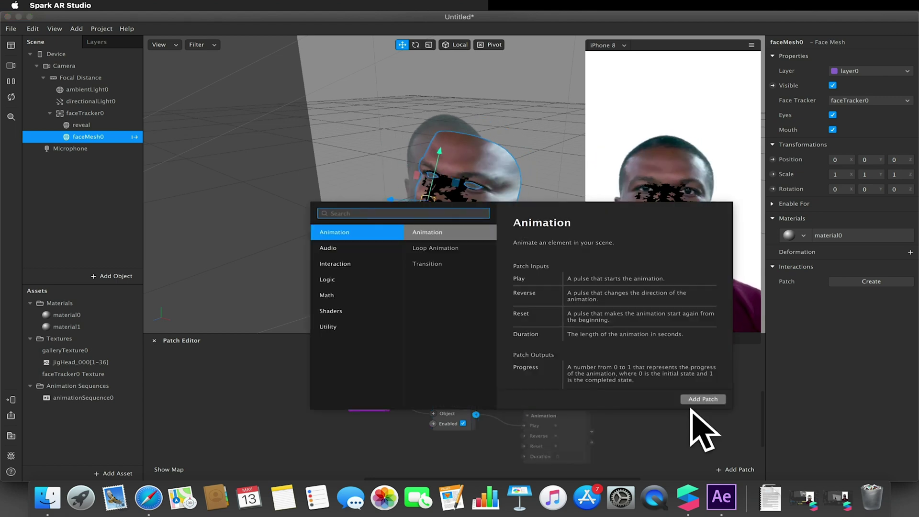
pyautogui.write('swit')
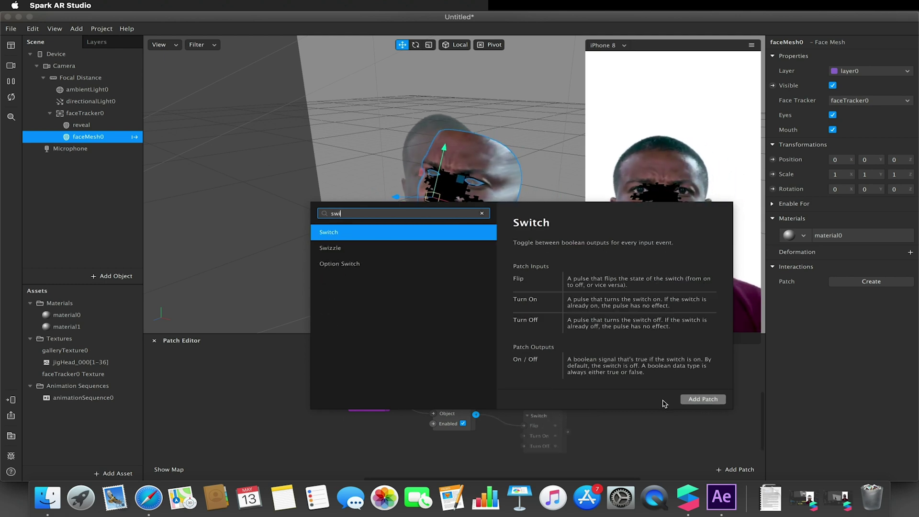
pyautogui.click(702, 398)
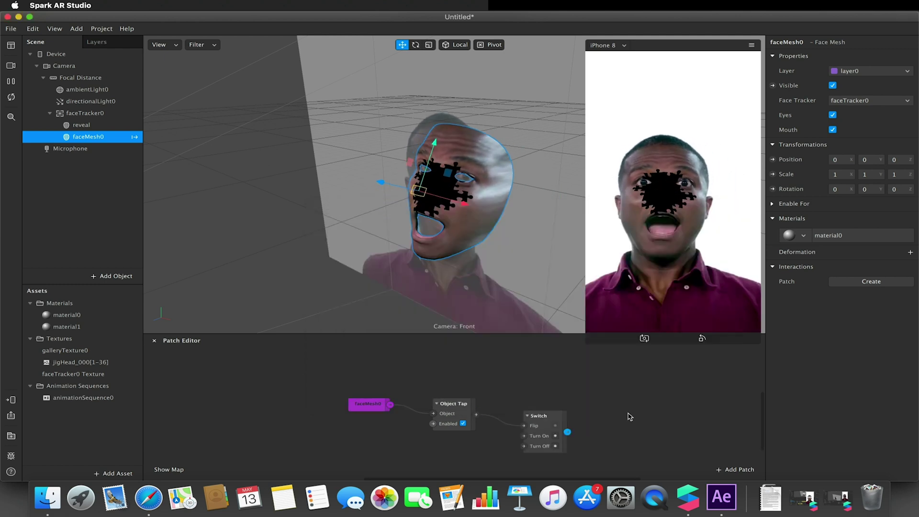
pyautogui.moveTo(568, 433); pyautogui.dragTo(602, 422)
pyautogui.write('pulse')
pyautogui.click(784, 408)
# Step: Add an Animation patch with Pulse's lower output wired to its Reverse input
pyautogui.moveTo(534, 479); pyautogui.dragTo(559, 479)
pyautogui.doubleClick(588, 424)
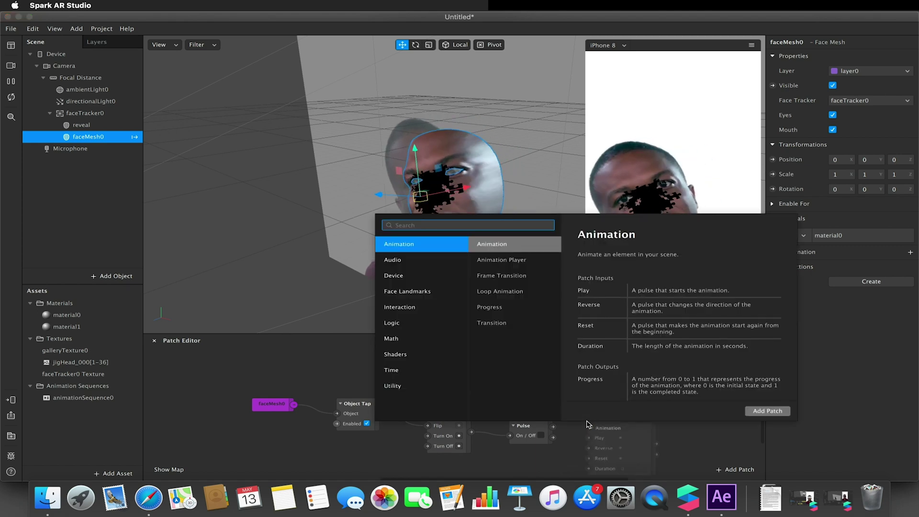
pyautogui.write('anim')
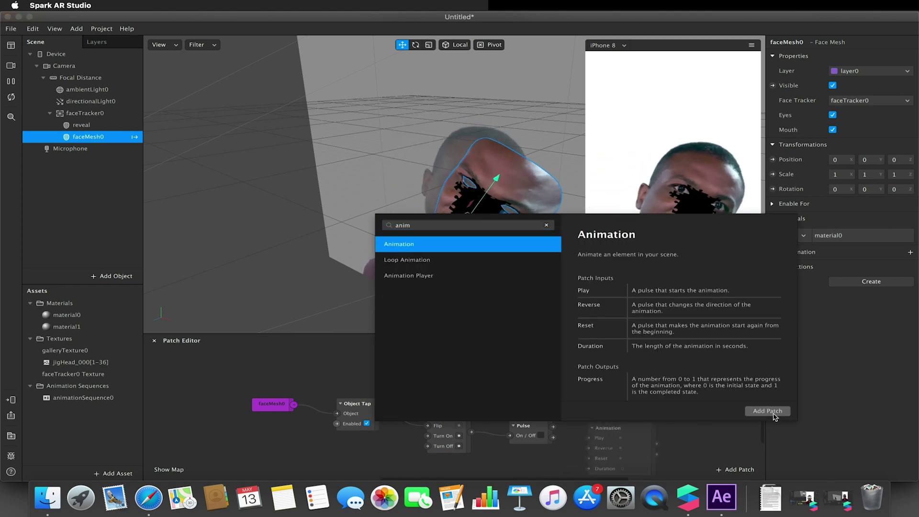
pyautogui.click(787, 409)
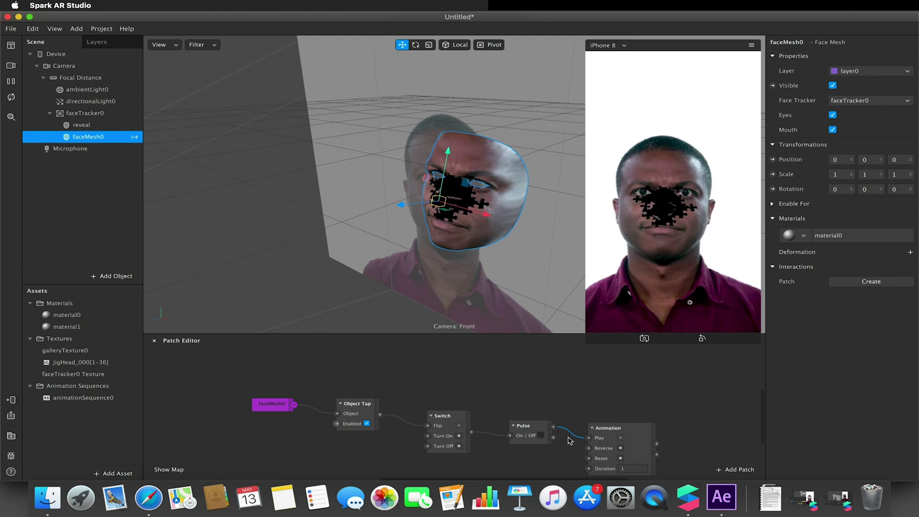
pyautogui.moveTo(553, 437); pyautogui.dragTo(606, 401)
# Step: Add a Frame Transition patch after the Animation and set it to 37 frames
pyautogui.doubleClick(693, 404)
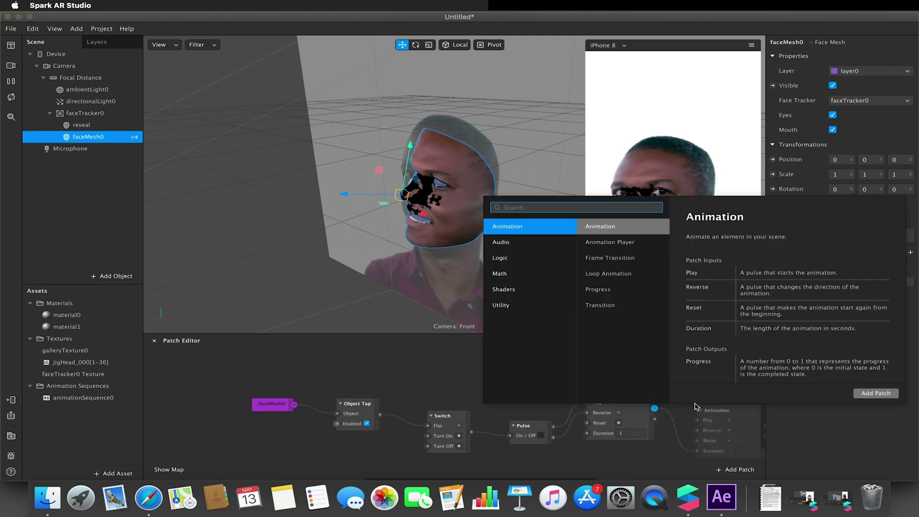
pyautogui.write('frame')
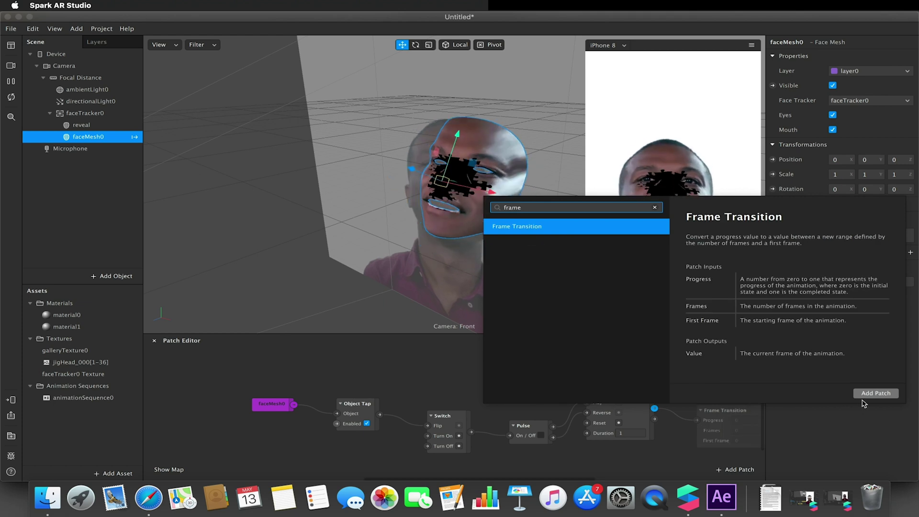
pyautogui.click(863, 395)
pyautogui.click(745, 430)
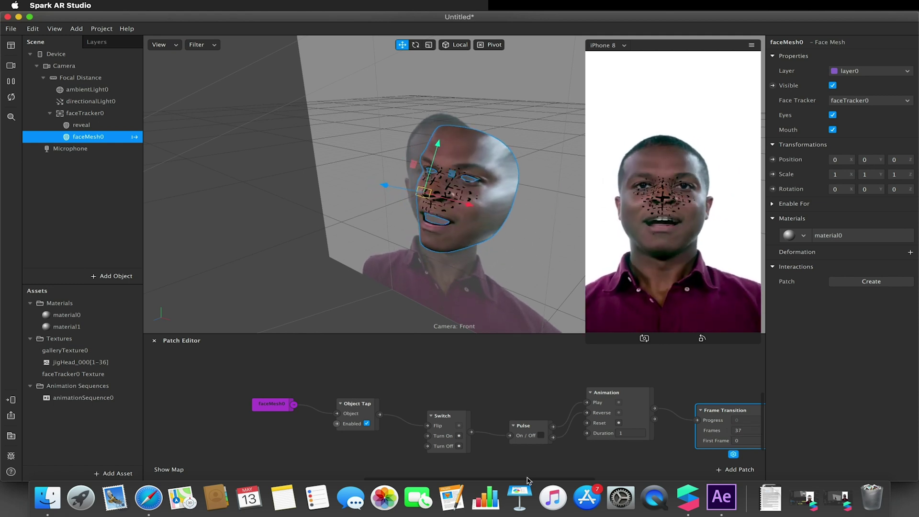
pyautogui.hscroll(5, 555, 345)
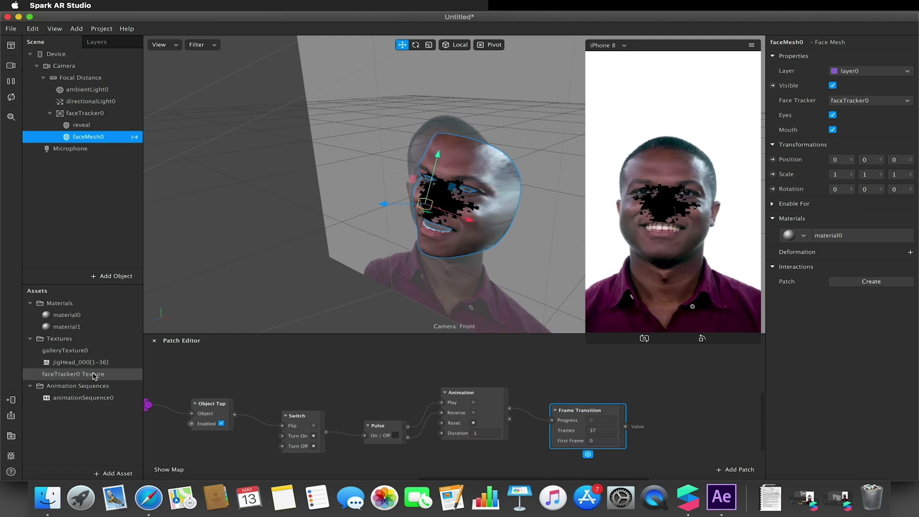
# Step: Expose animationSequence0's Current Frame as a patch and drive it from Frame Transition
pyautogui.click(82, 398)
pyautogui.click(772, 161)
pyautogui.moveTo(497, 425); pyautogui.dragTo(703, 414)
pyautogui.moveTo(625, 427); pyautogui.dragTo(662, 422)
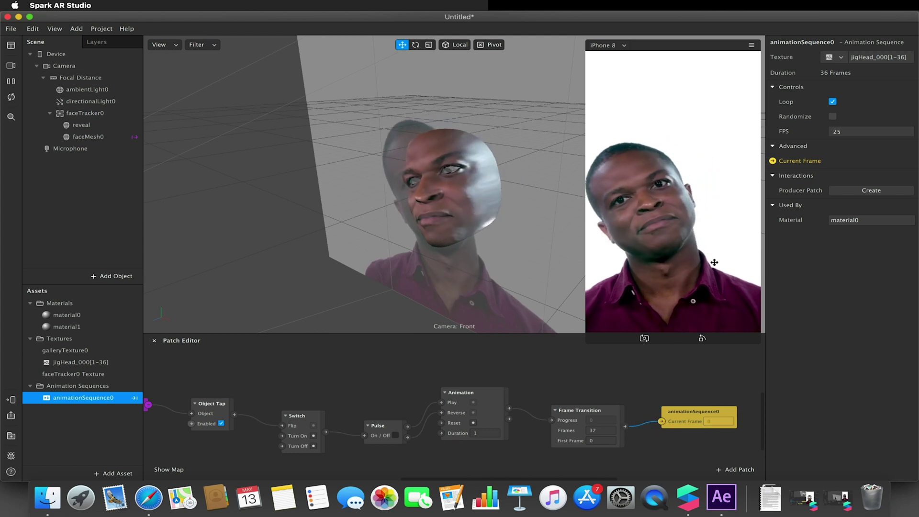
# Step: Turn on Simulate Touch in the preview and change Frame Transition to 36 frames
pyautogui.click(751, 45)
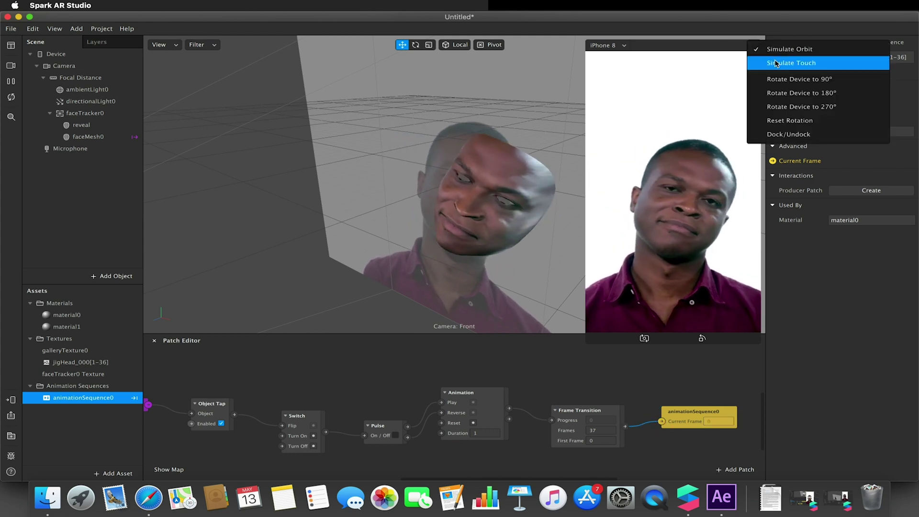
pyautogui.click(785, 62)
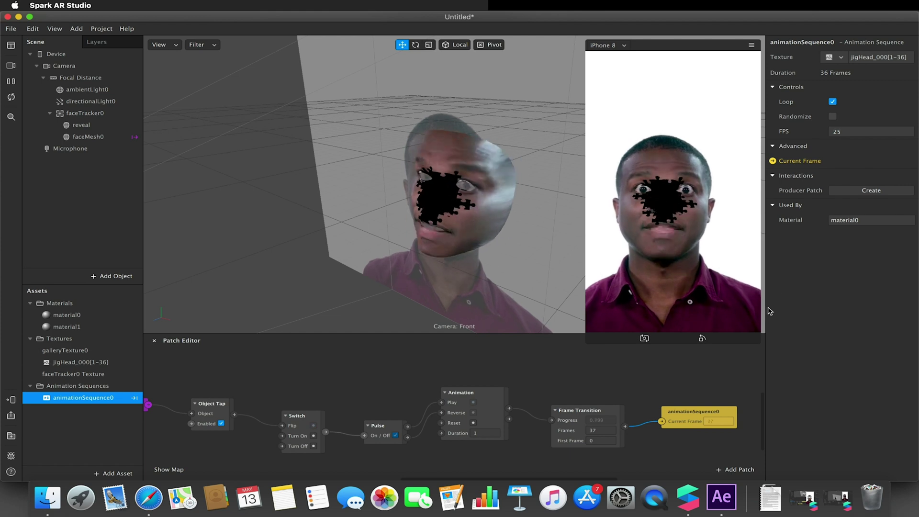
pyautogui.click(601, 431)
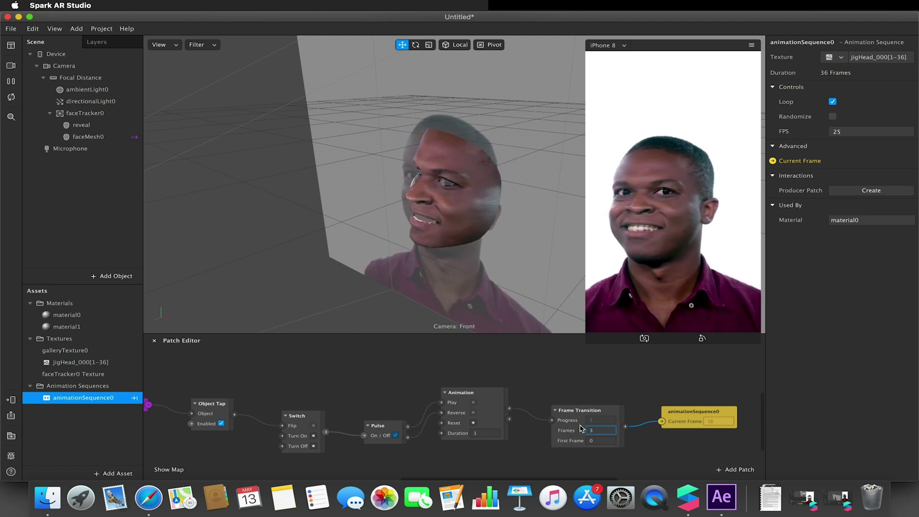
# Step: Tap the preview face repeatedly to play and reverse the jigsaw hole
pyautogui.click(685, 196)
pyautogui.click(684, 230)
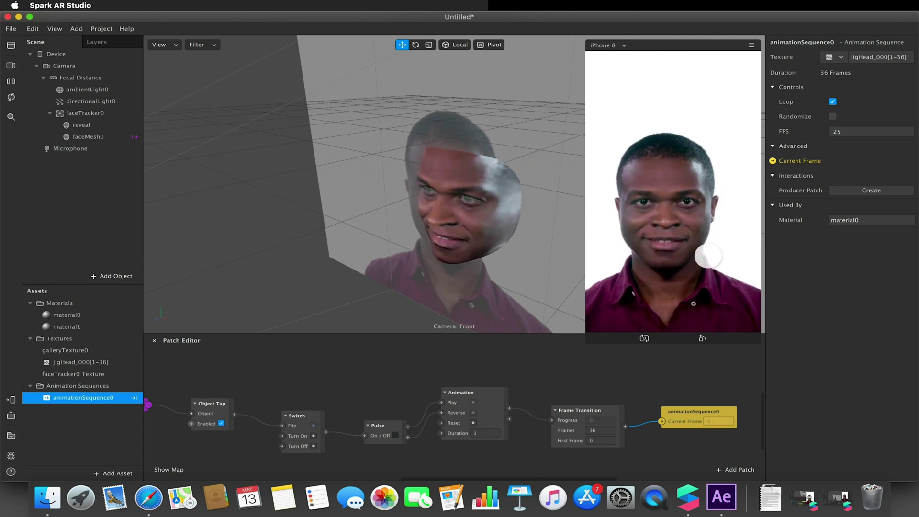
pyautogui.click(668, 191)
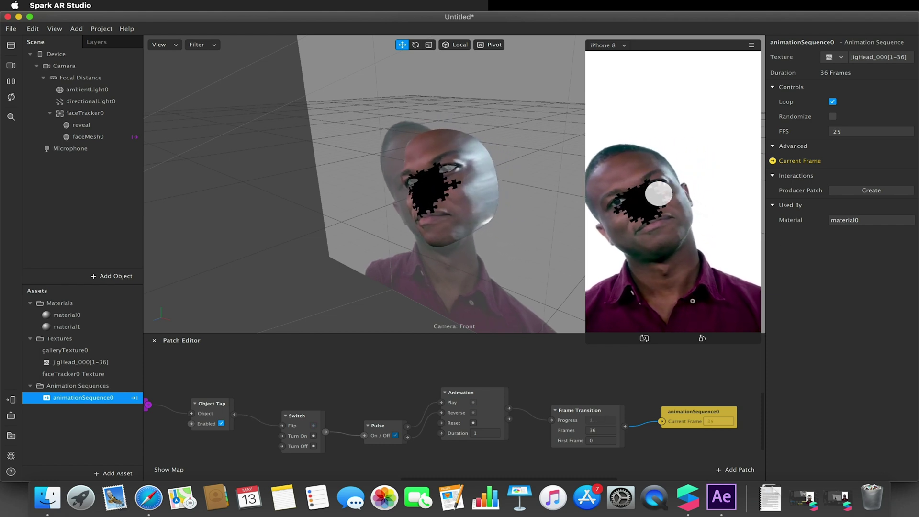
pyautogui.click(677, 216)
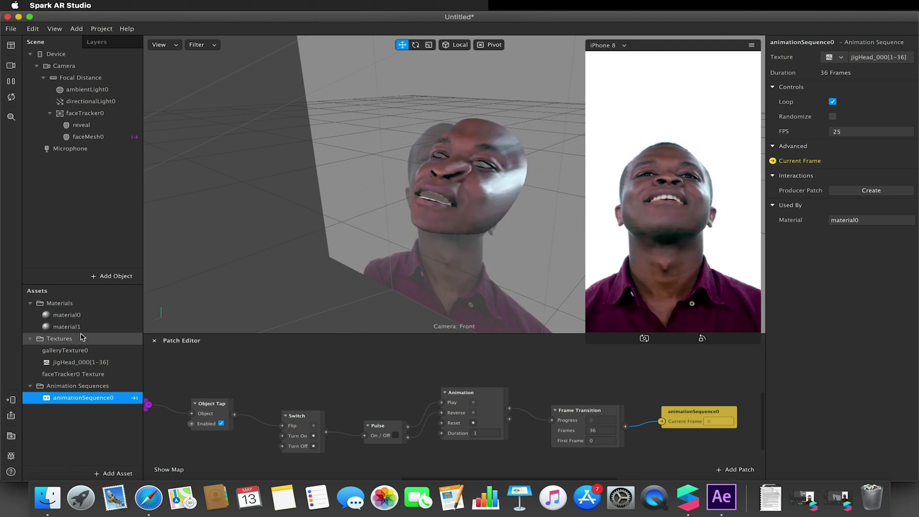
# Step: Insert a Particle System emitter into the scene and assign material1 to its particles
pyautogui.click(127, 276)
pyautogui.scroll(-10, 65, 234)
pyautogui.click(46, 262)
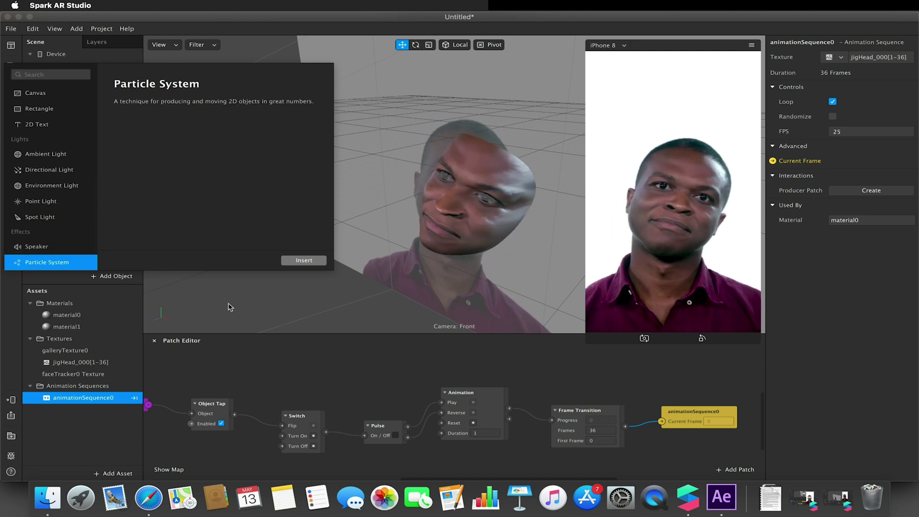
pyautogui.click(303, 260)
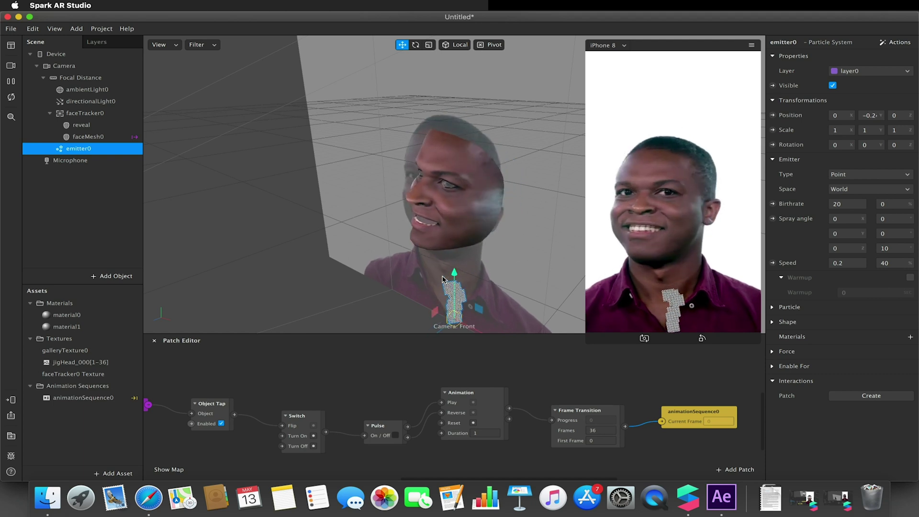
pyautogui.click(909, 336)
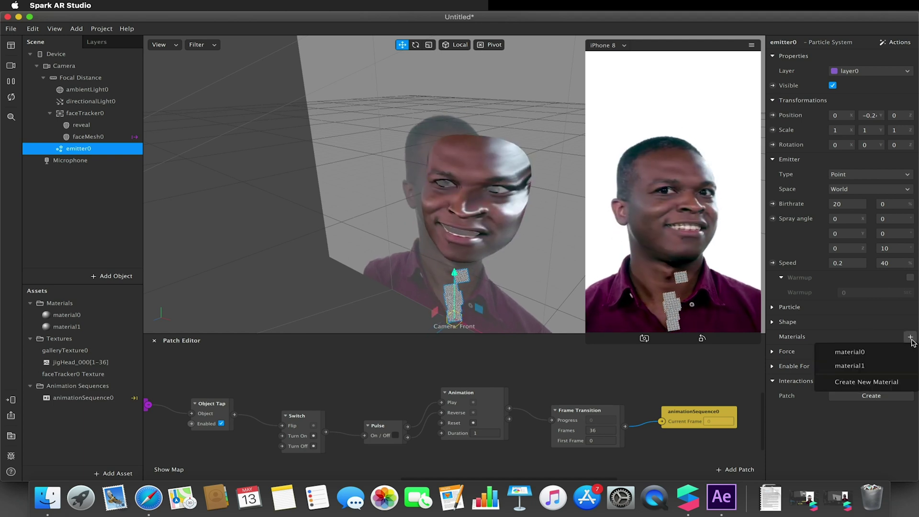
pyautogui.click(870, 367)
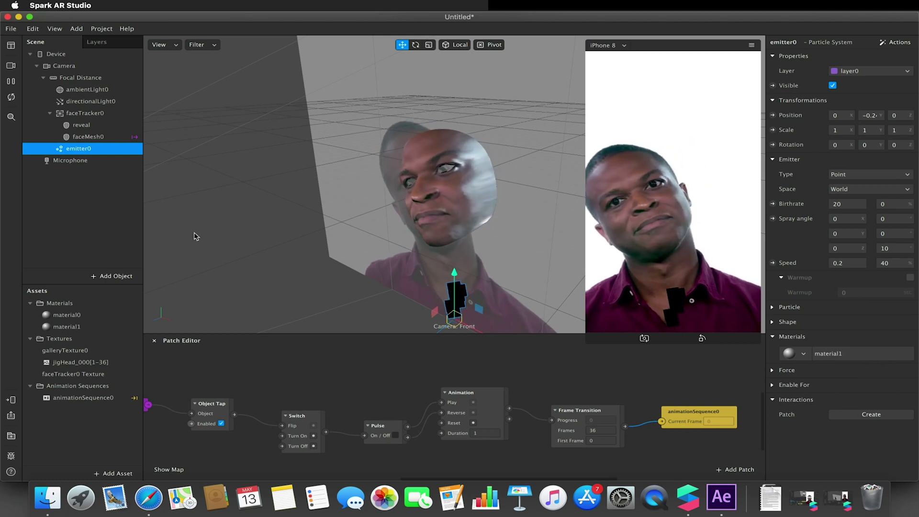
# Step: Send the effect to Instagram Camera from Test on Device > Send to App
pyautogui.click(10, 399)
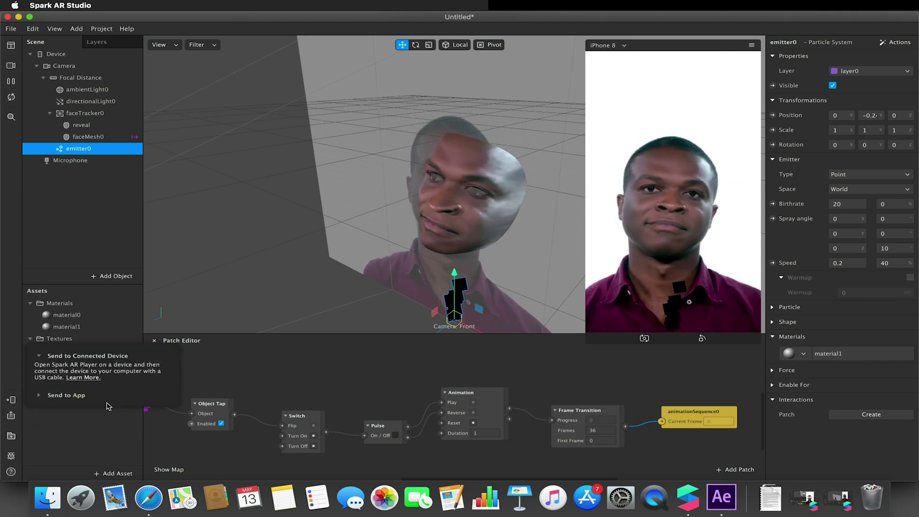
pyautogui.click(43, 394)
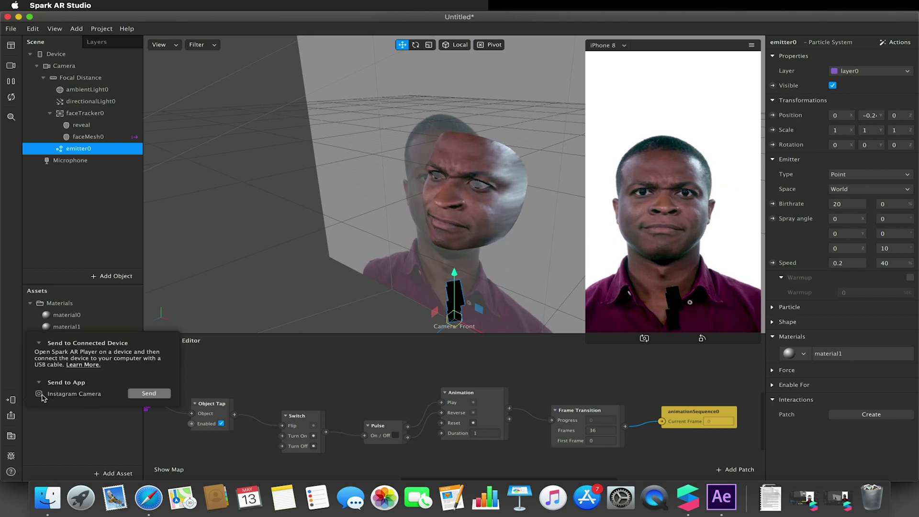
pyautogui.click(148, 393)
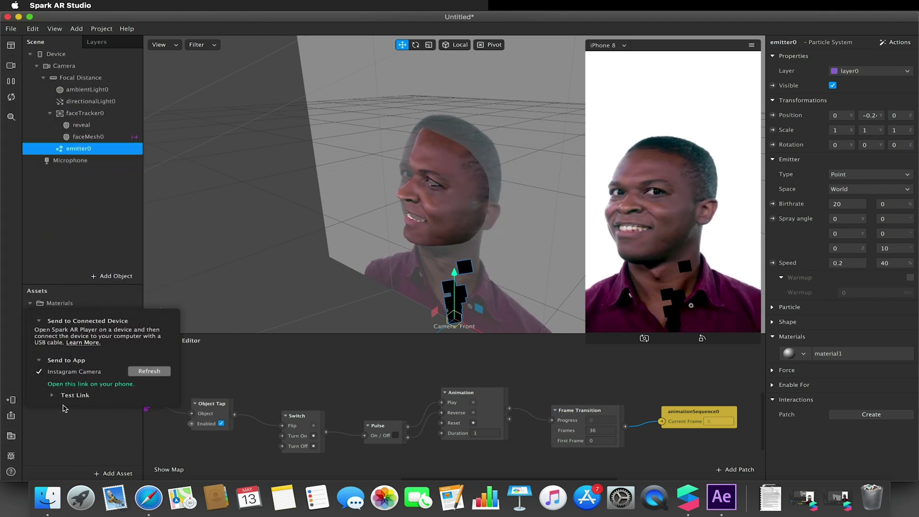
# Step: Close the device sending panel and enable Alpha on material1
pyautogui.click(67, 429)
pyautogui.doubleClick(72, 327)
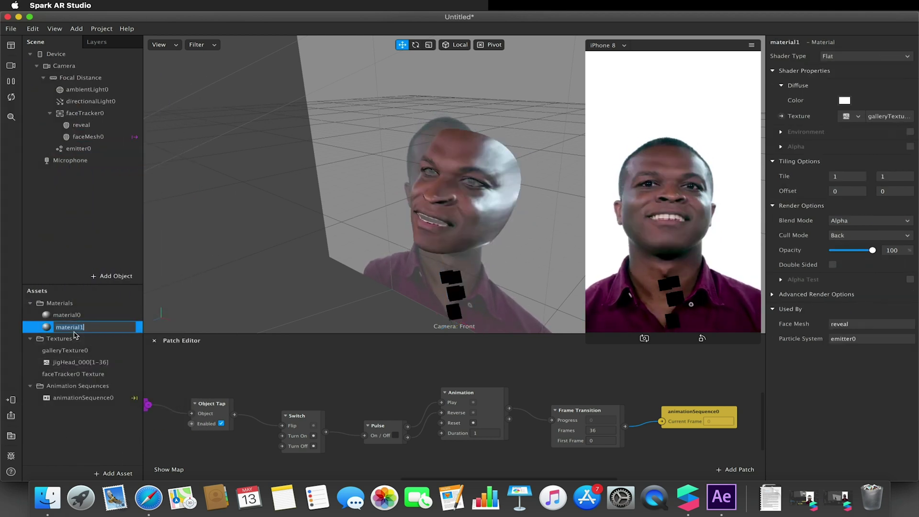
pyautogui.click(80, 316)
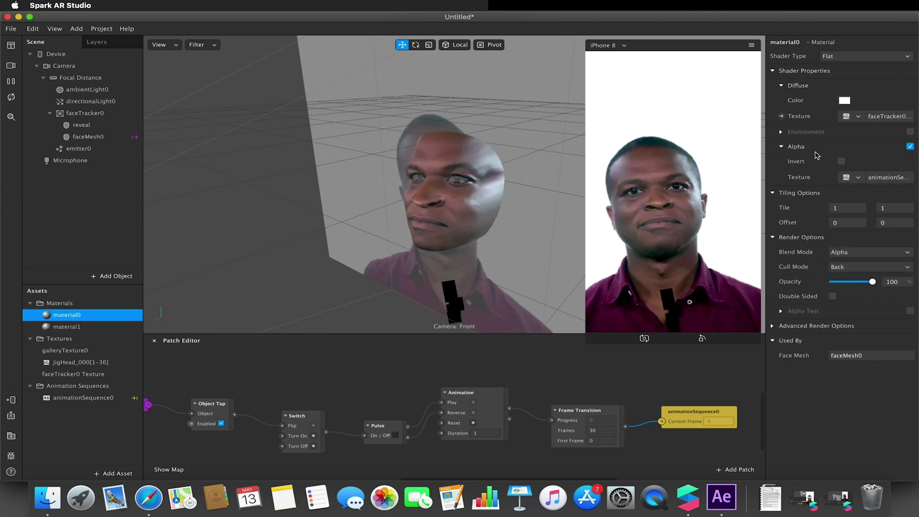
pyautogui.click(90, 328)
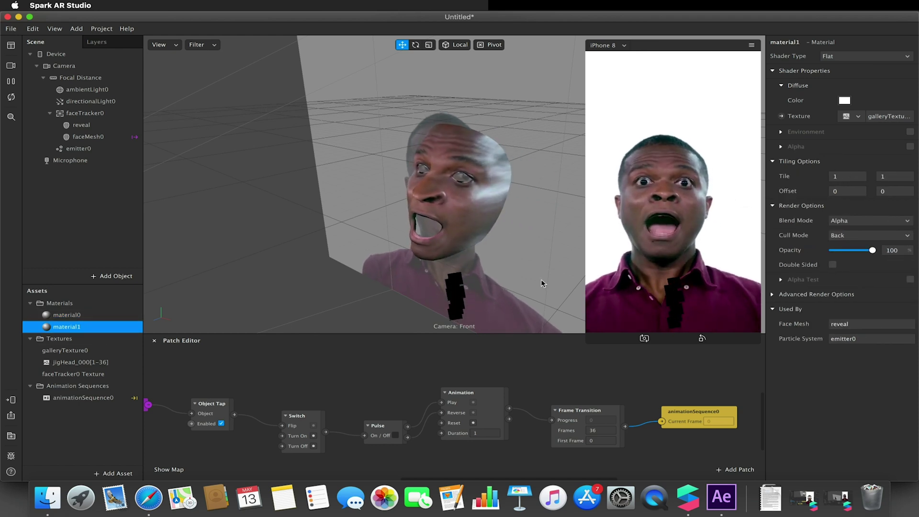
pyautogui.click(909, 146)
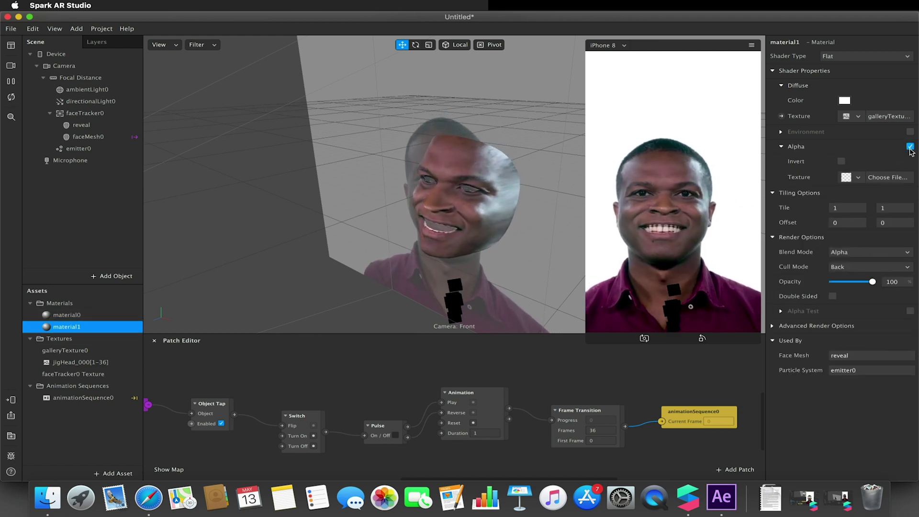
# Step: Insert a plane, assign it material1, and start choosing material1's Alpha Texture
pyautogui.click(136, 273)
pyautogui.click(43, 184)
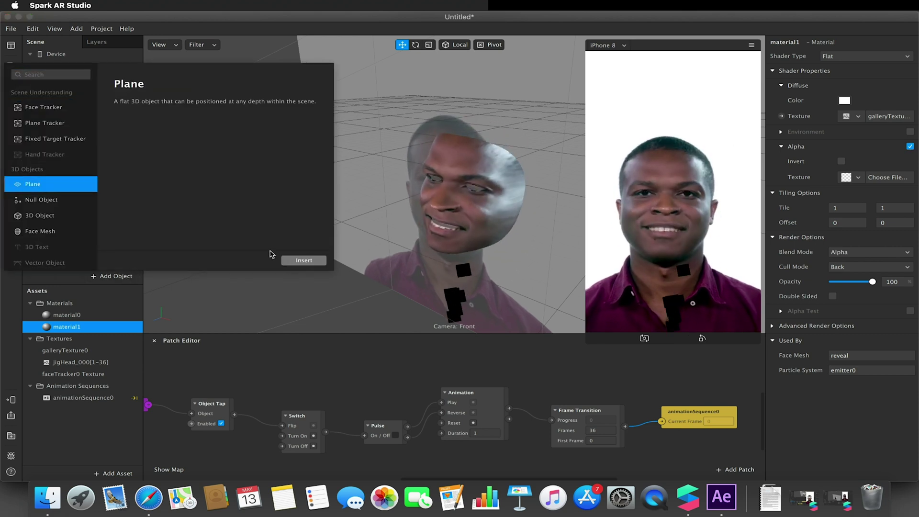
pyautogui.click(301, 260)
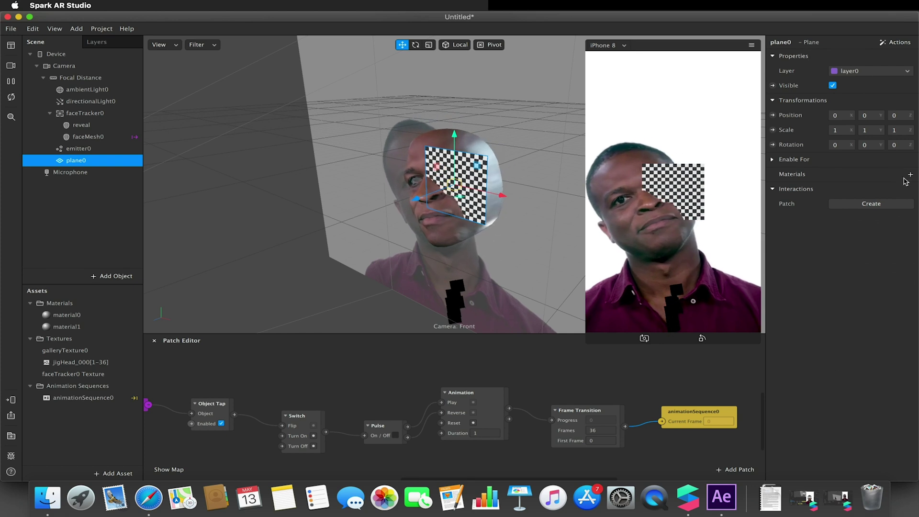
pyautogui.click(909, 176)
pyautogui.click(791, 189)
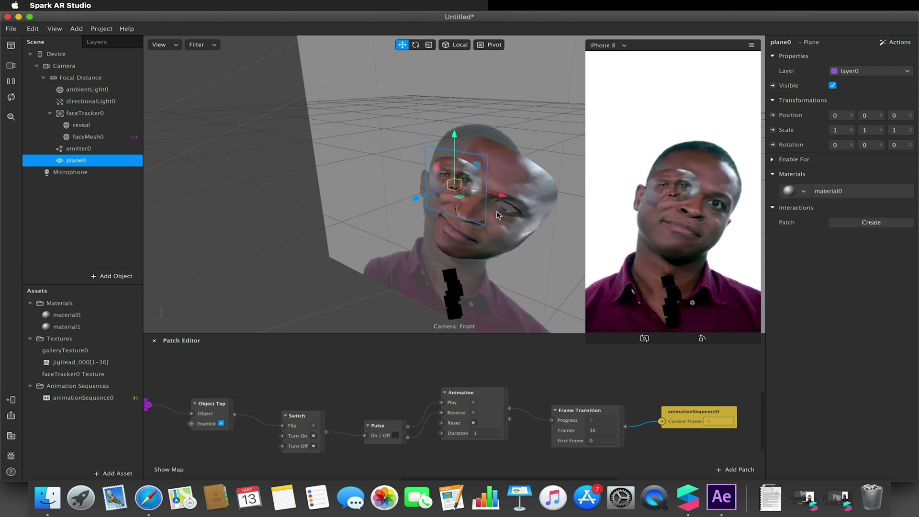
pyautogui.click(803, 191)
pyautogui.click(819, 219)
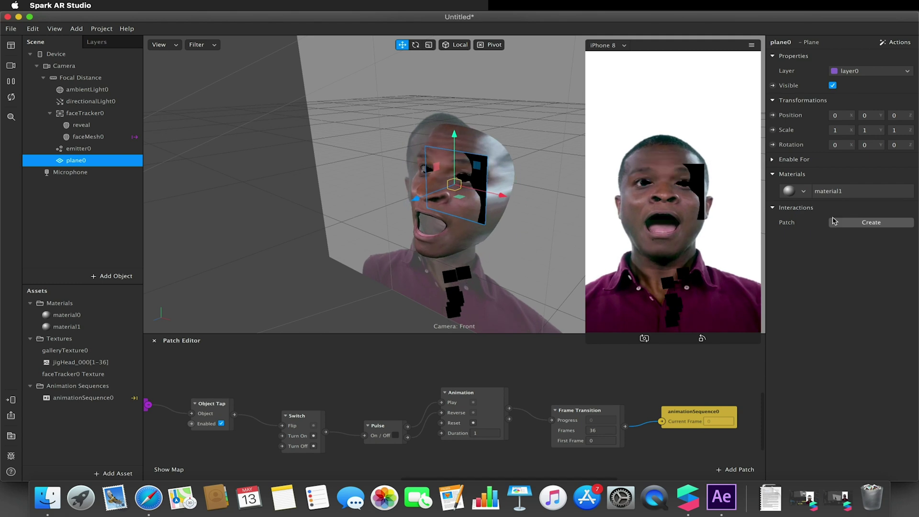
pyautogui.click(55, 328)
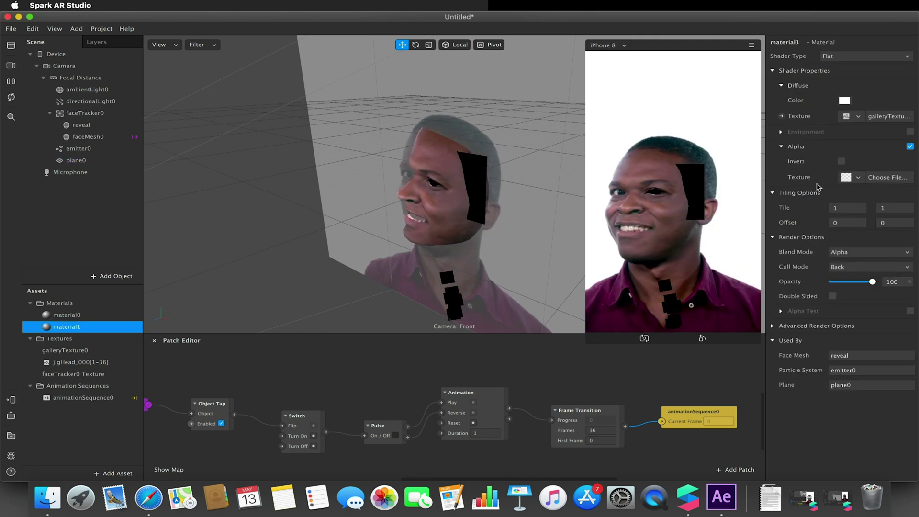
pyautogui.click(885, 177)
# Step: Load faceMeshMask from Downloads > FaceAssets-2 > Textures as a new alpha texture for material1
pyautogui.click(813, 242)
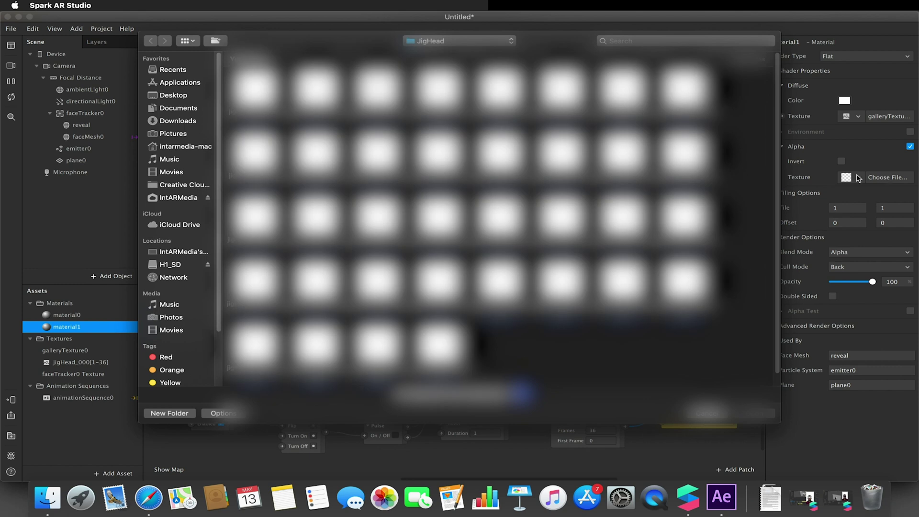
pyautogui.click(175, 122)
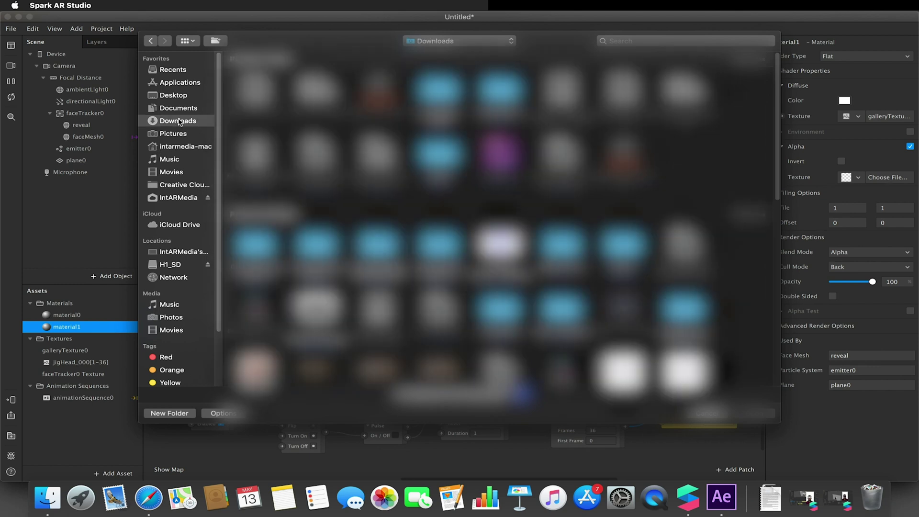
pyautogui.doubleClick(500, 91)
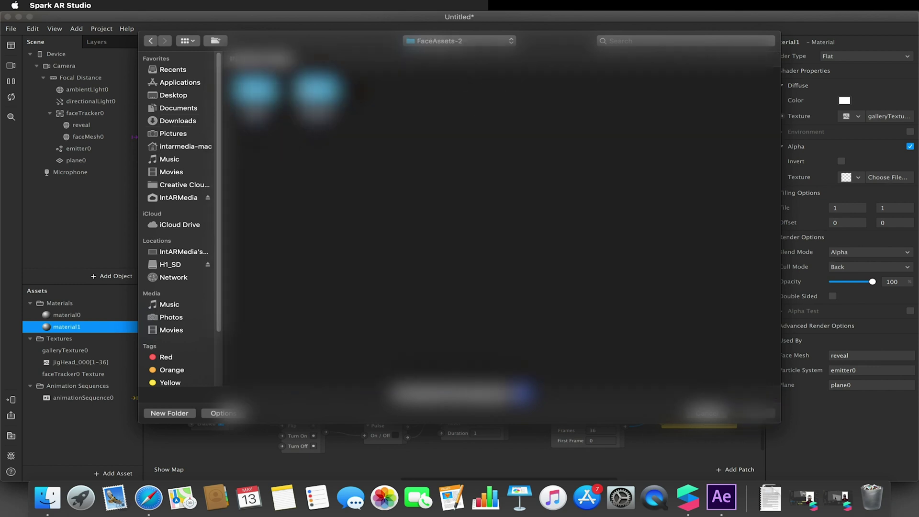
pyautogui.doubleClick(317, 91)
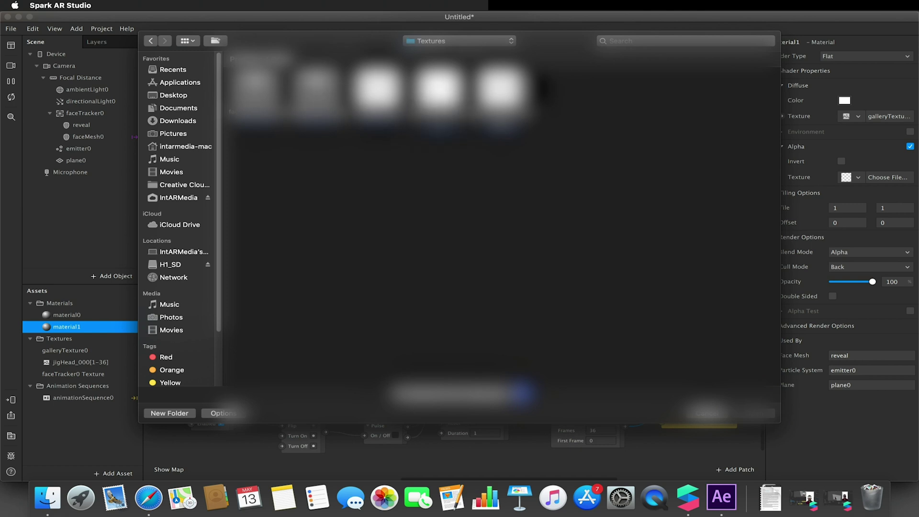
pyautogui.doubleClick(431, 91)
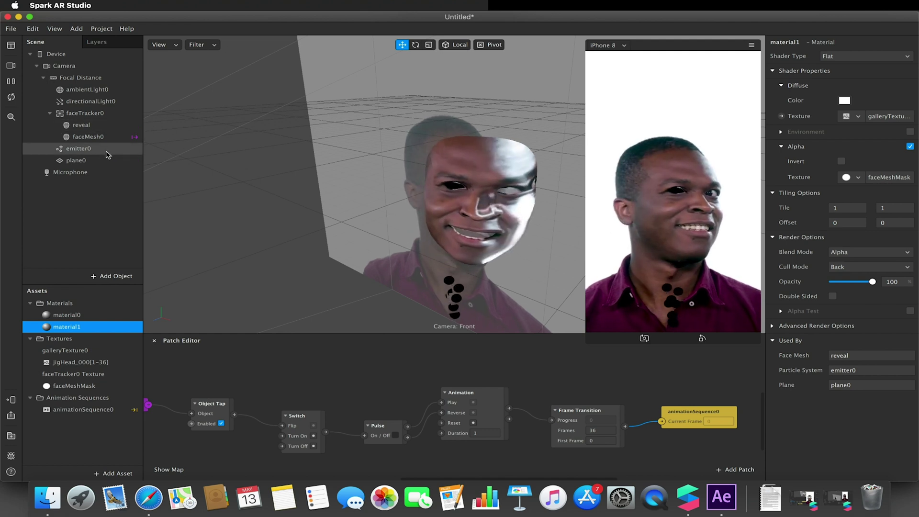
# Step: Raise plane0 to Y 0.16 above the head, tap-test the reveal, and bring up camera sources
pyautogui.click(75, 160)
pyautogui.moveTo(454, 139); pyautogui.dragTo(454, 38)
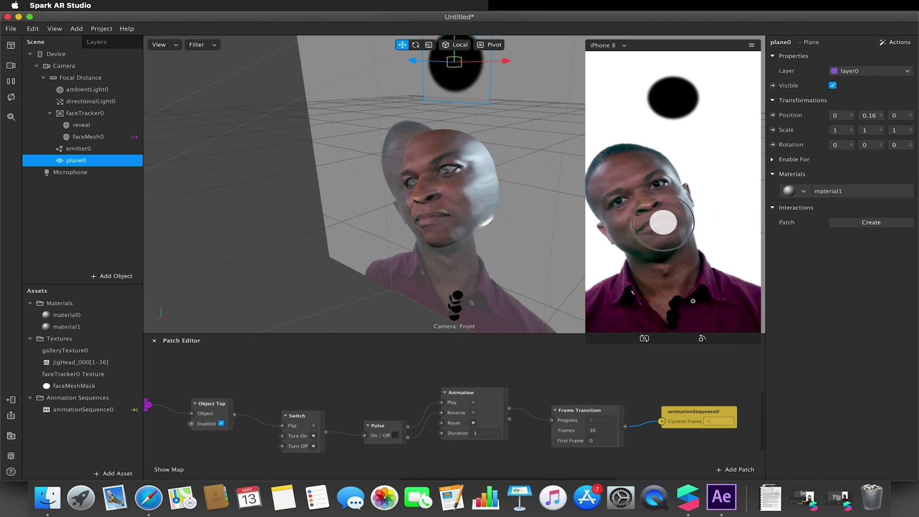
pyautogui.click(656, 221)
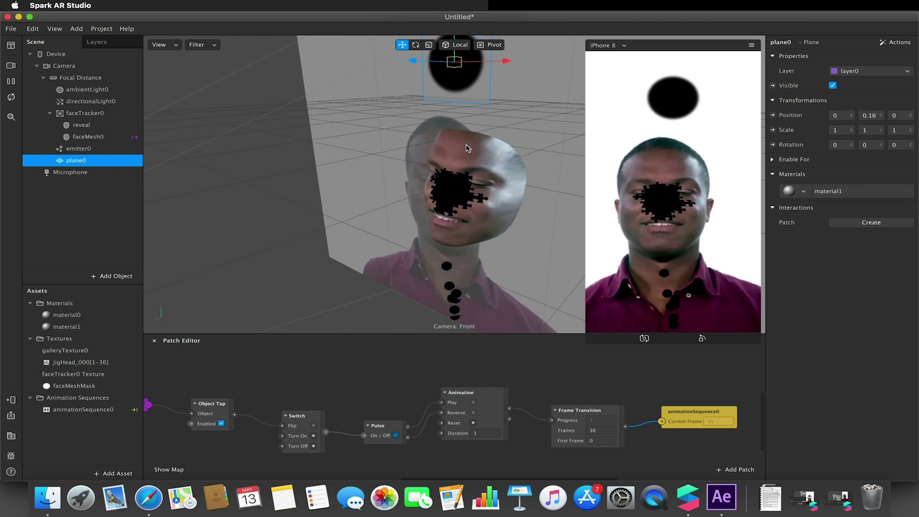
pyautogui.click(10, 65)
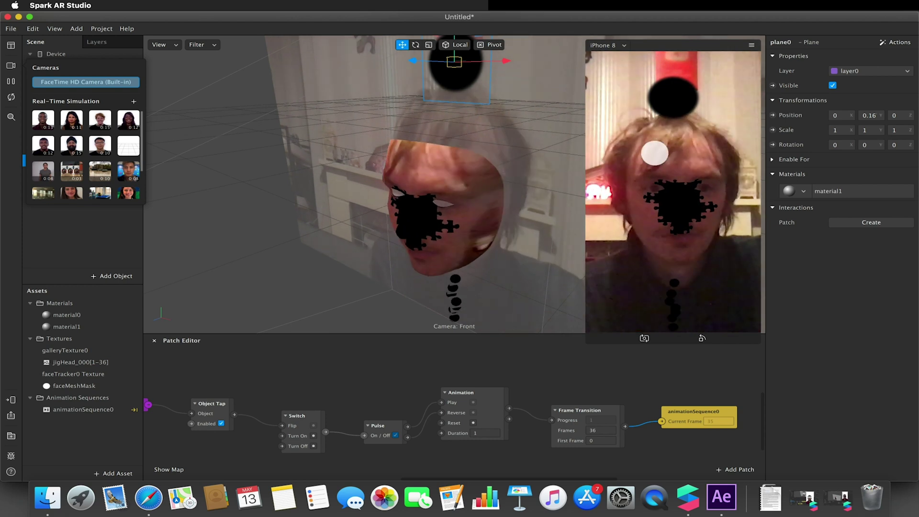
# Step: Tap the face in the live FaceTime HD feed to toggle the jigsaw reveal
pyautogui.click(663, 175)
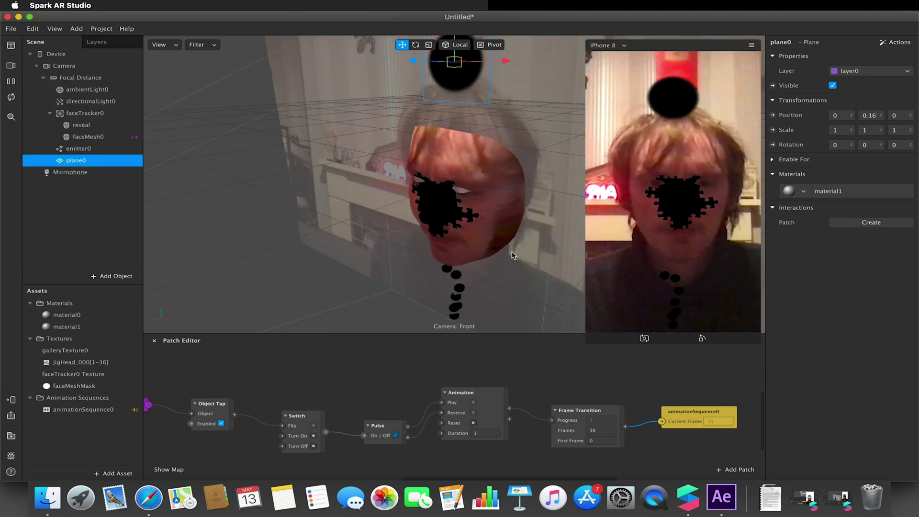